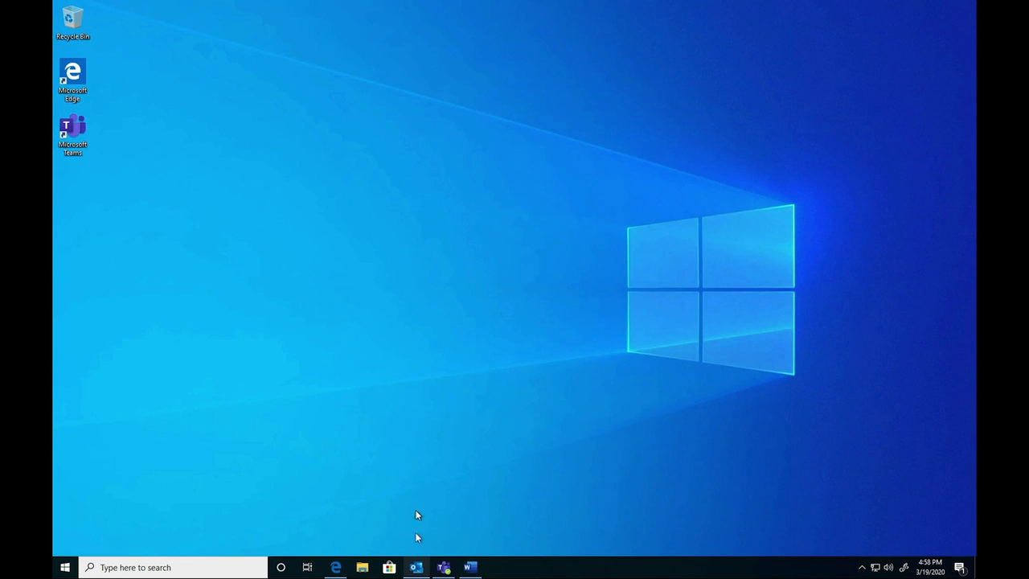
Open Outlook, then switch to Microsoft Teams and send a "Hi" greeting with the colleague's name in the open one-to-one chat.
left_click(416, 567)
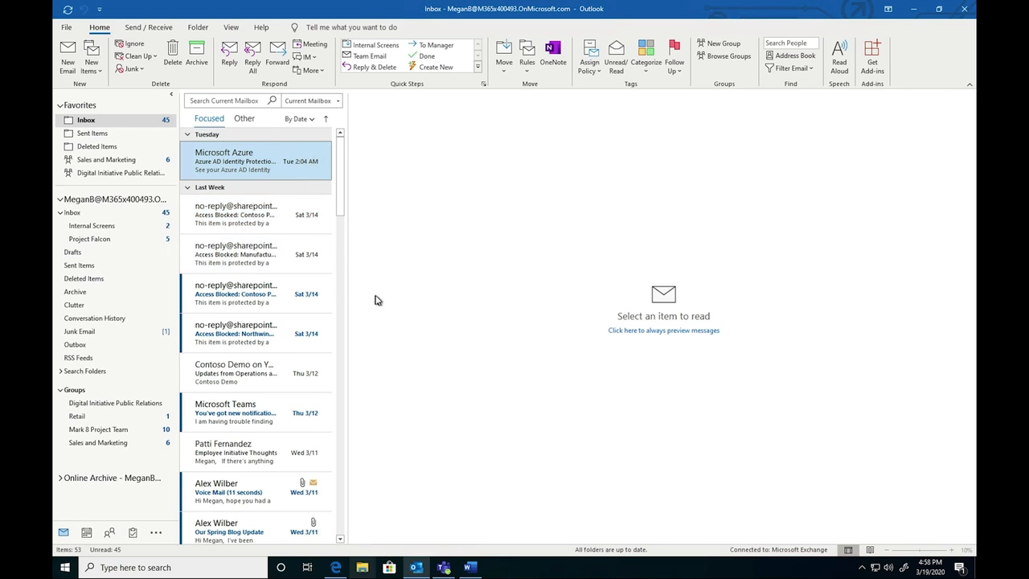
left_click(447, 563)
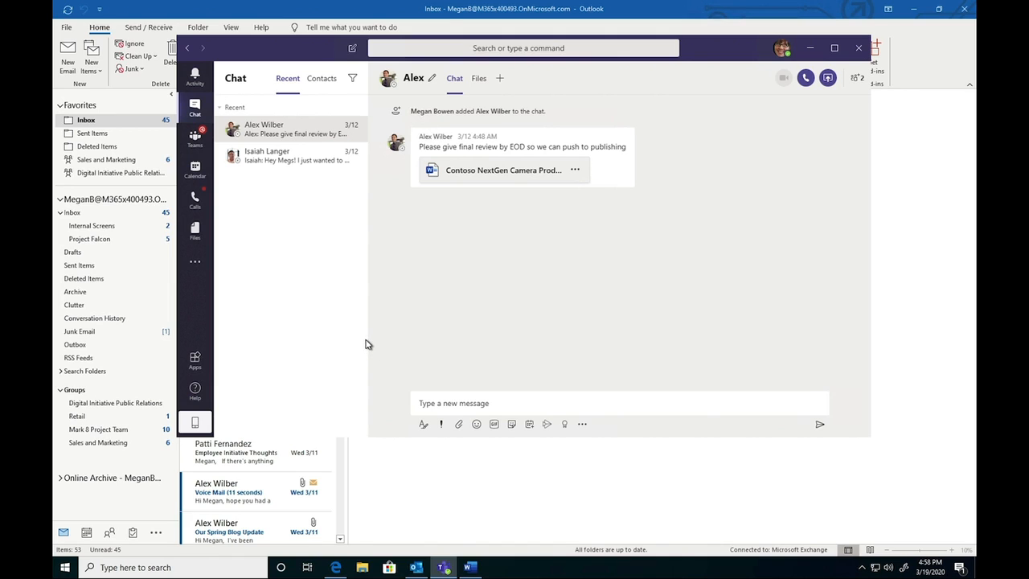
left_click(458, 399)
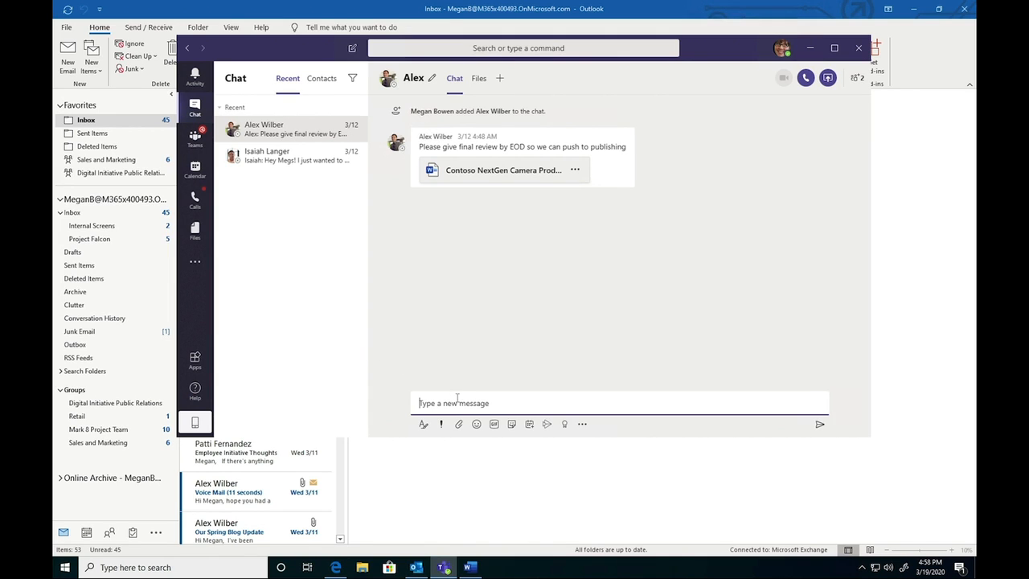
type("Hi Alex Wilber")
key("Return")
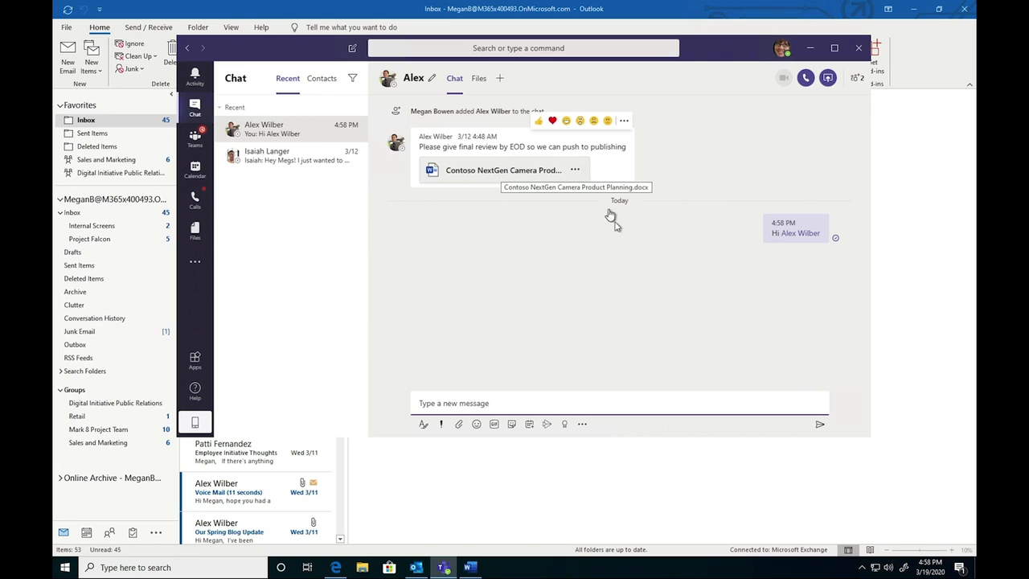
Add the colleague from the first chat to the second recent chat and send the group the message "Hi there".
left_click(254, 158)
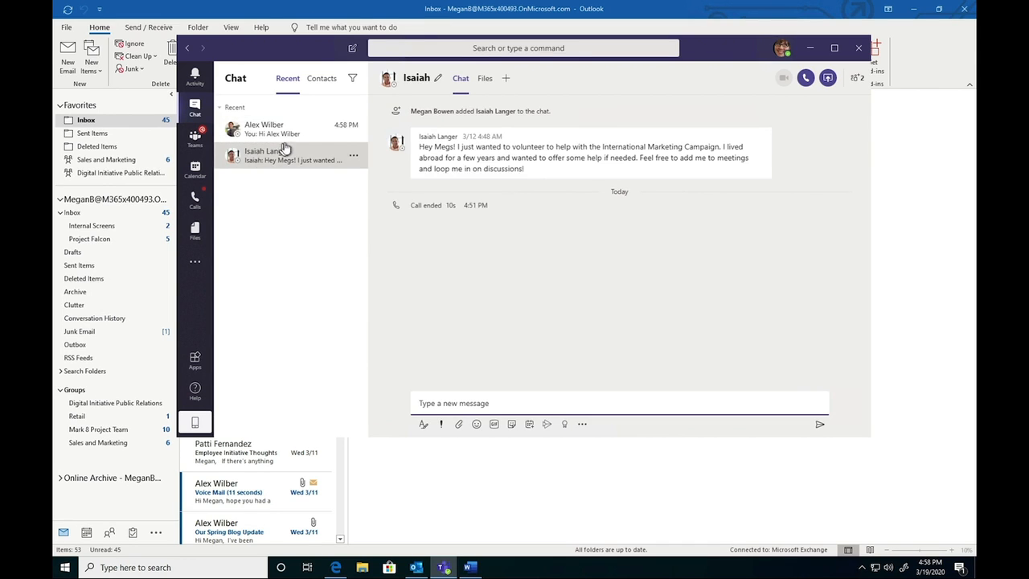
left_click(851, 84)
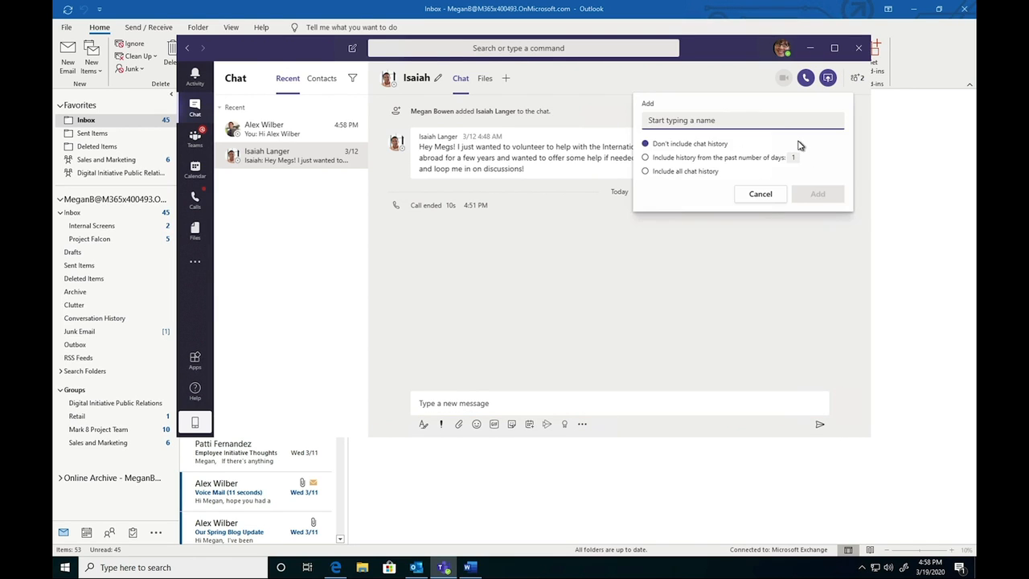
type("Alex")
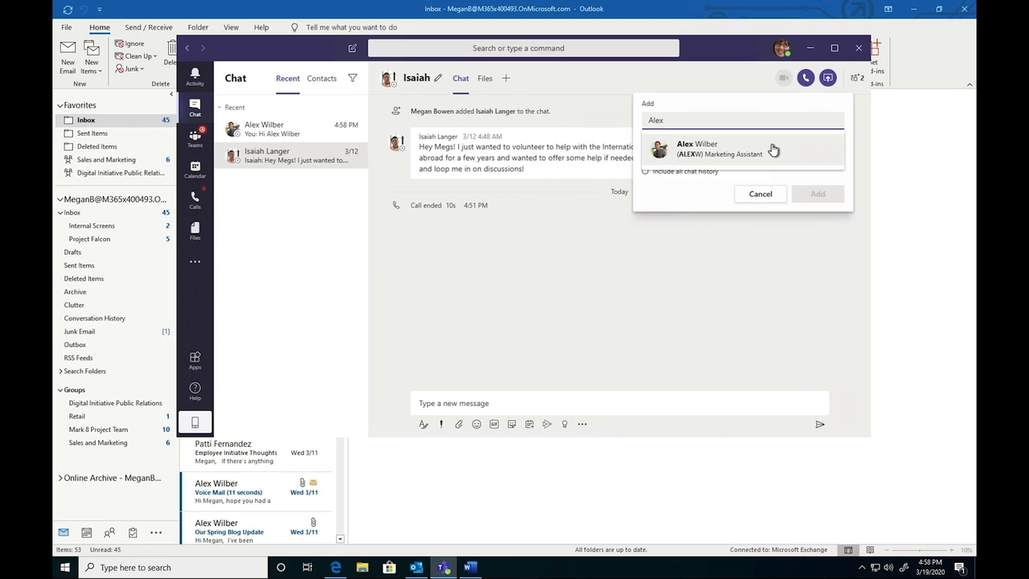
left_click(774, 148)
left_click(812, 194)
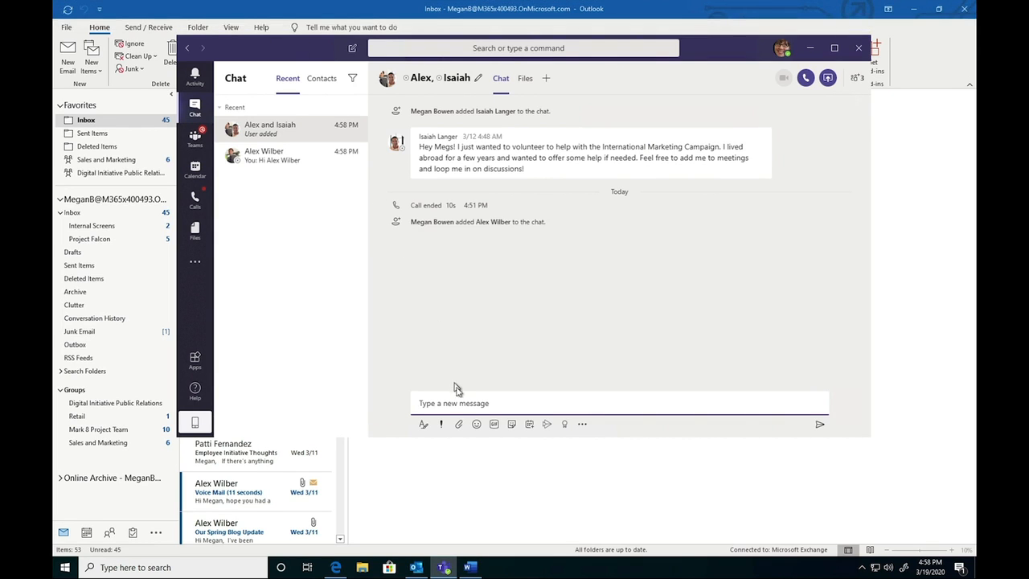
type("Hi there")
key("Return")
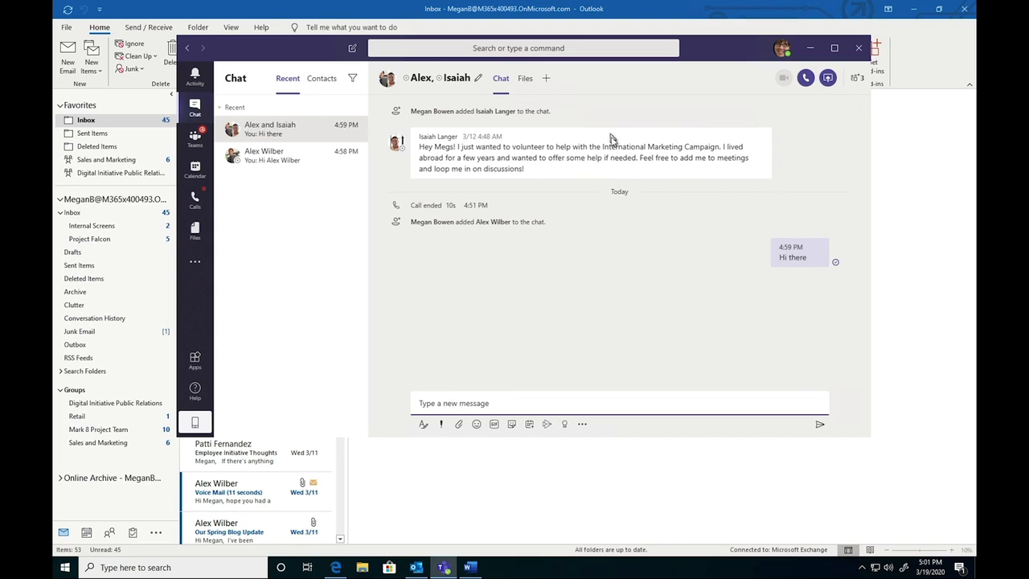
Post the message "Start conversation" in the General channel of the Contoso team.
left_click(200, 143)
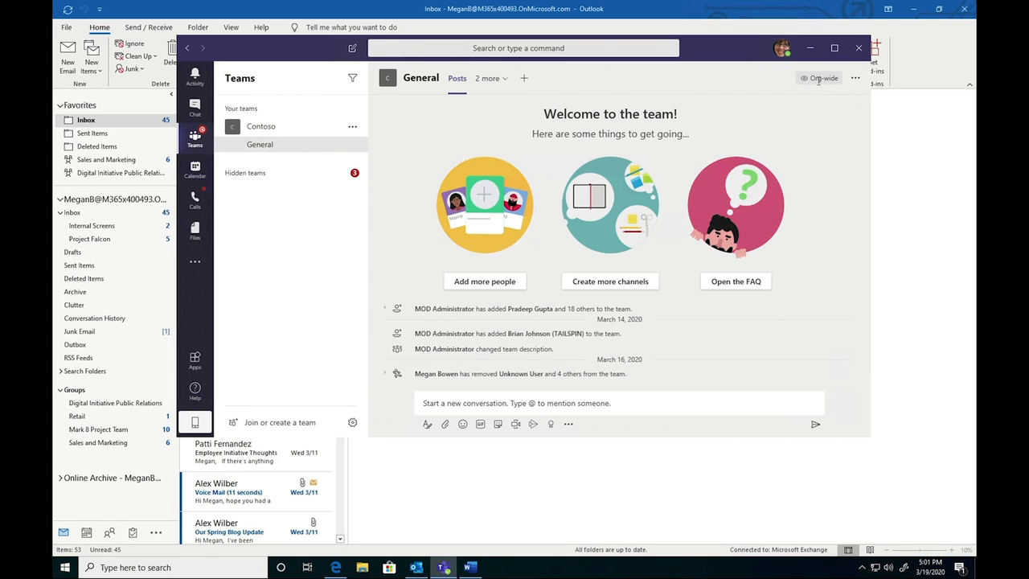
mouse_move(818, 81)
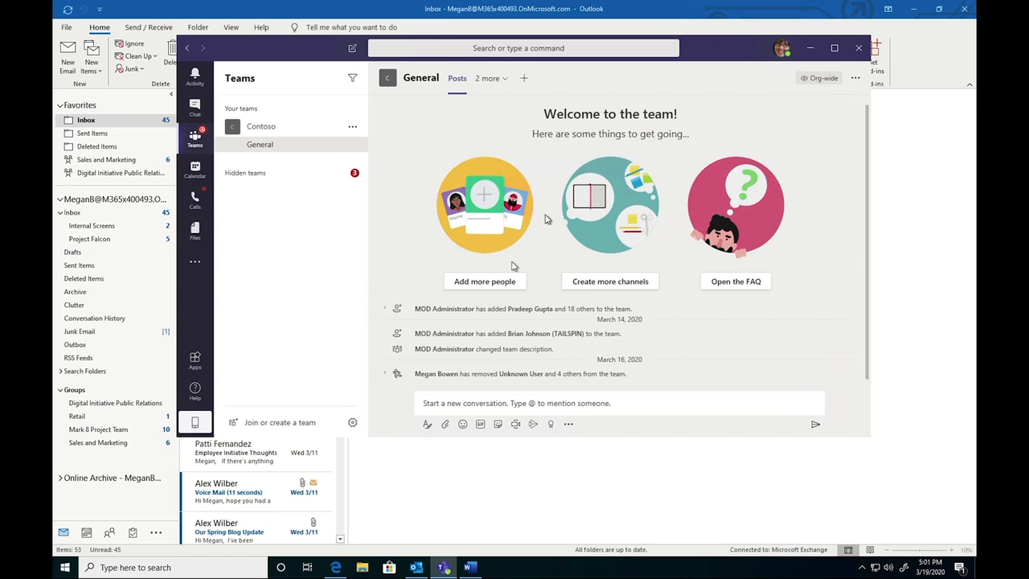
left_click(469, 395)
type("Start conversation")
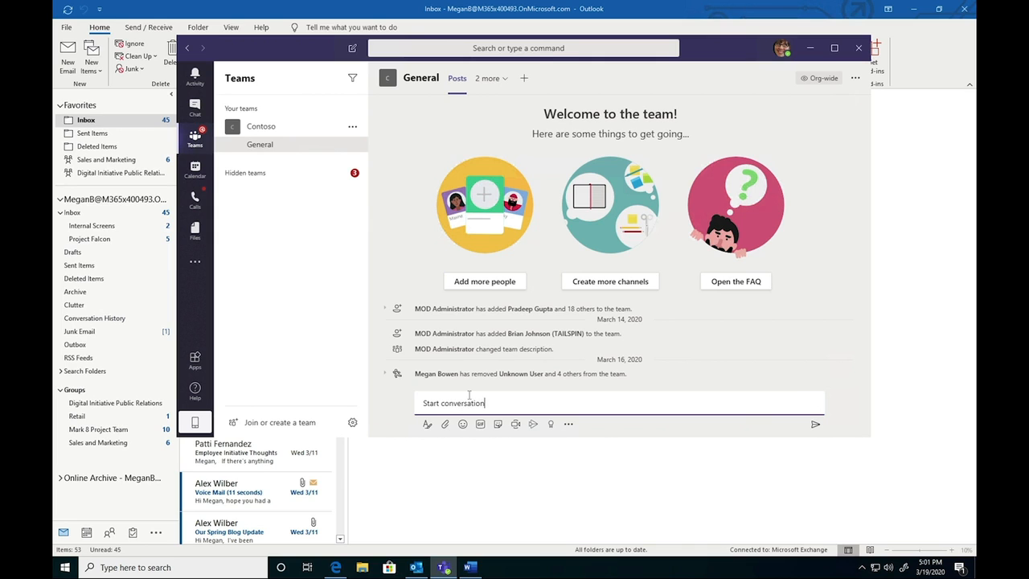
key("Return")
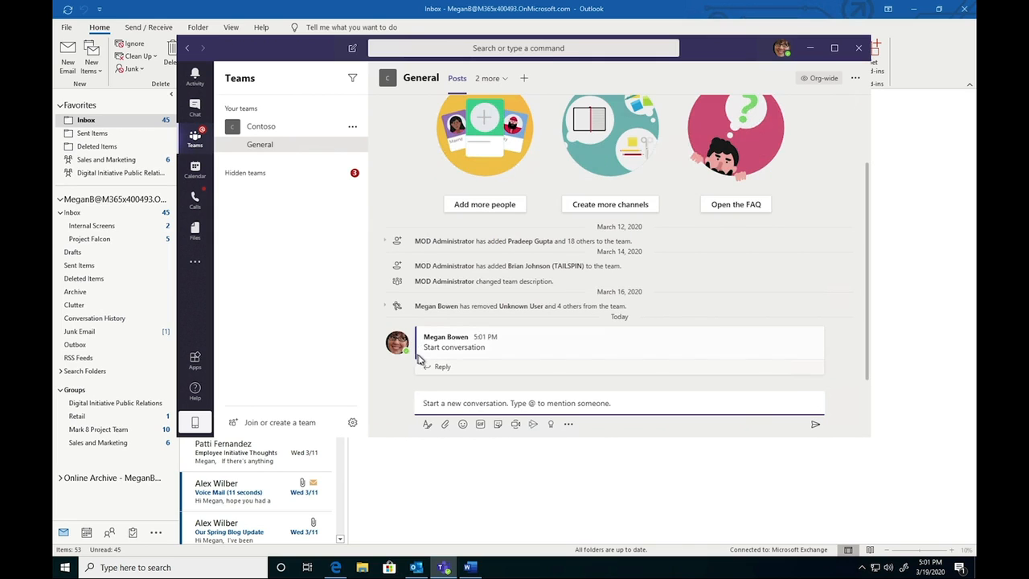
Reply to the "Start conversation" post with the text "Reply".
left_click(483, 357)
type("Reply")
key("Return")
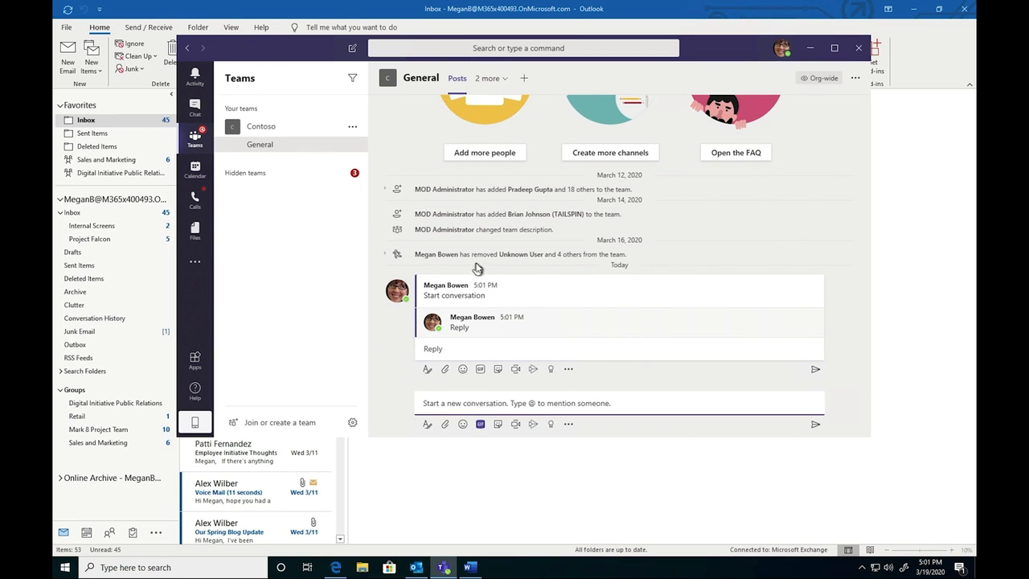
Search the GIFs for "fun" and post the first one as a new conversation in the Contoso General channel.
left_click(480, 424)
type("fun")
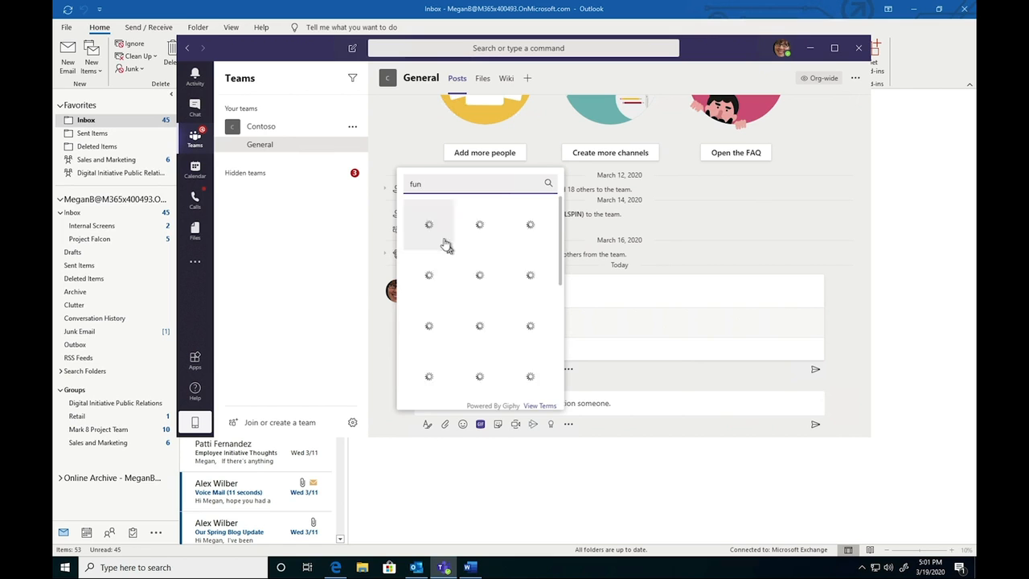
left_click(439, 239)
key("Return")
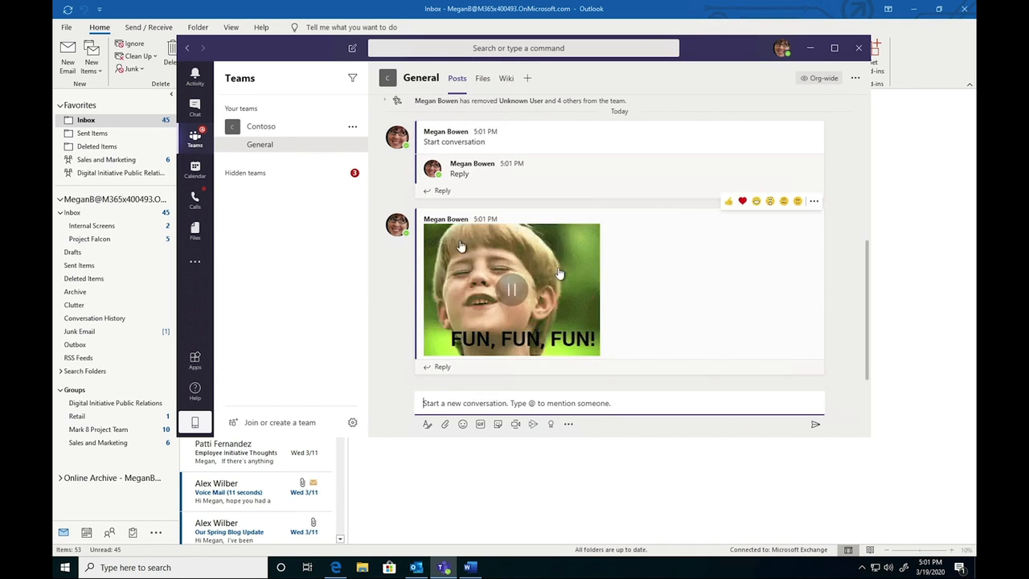
Expand the hidden teams and show the files of the Design channel in Mark 8 Project Team.
left_click(222, 176)
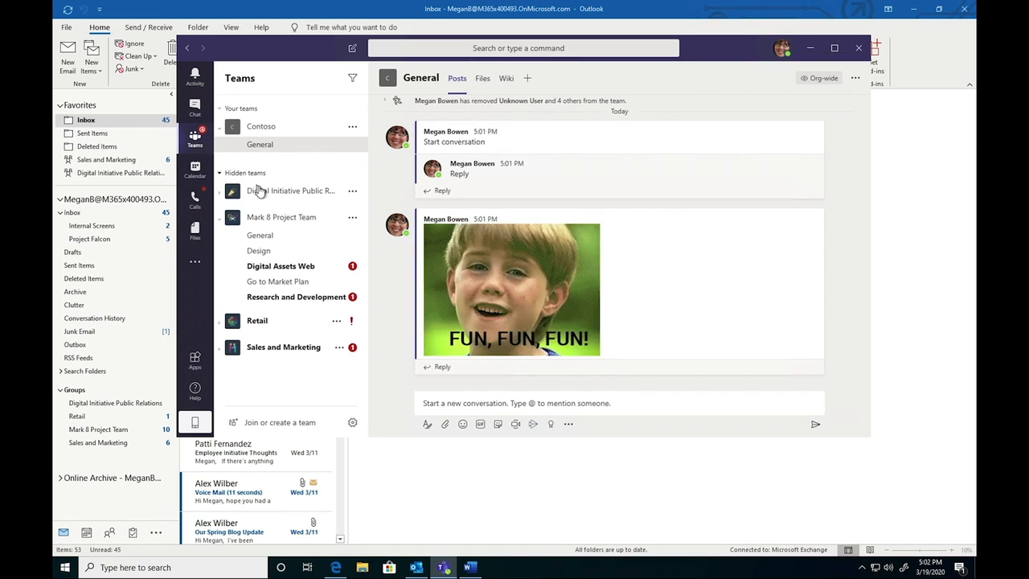
left_click(272, 237)
left_click(280, 254)
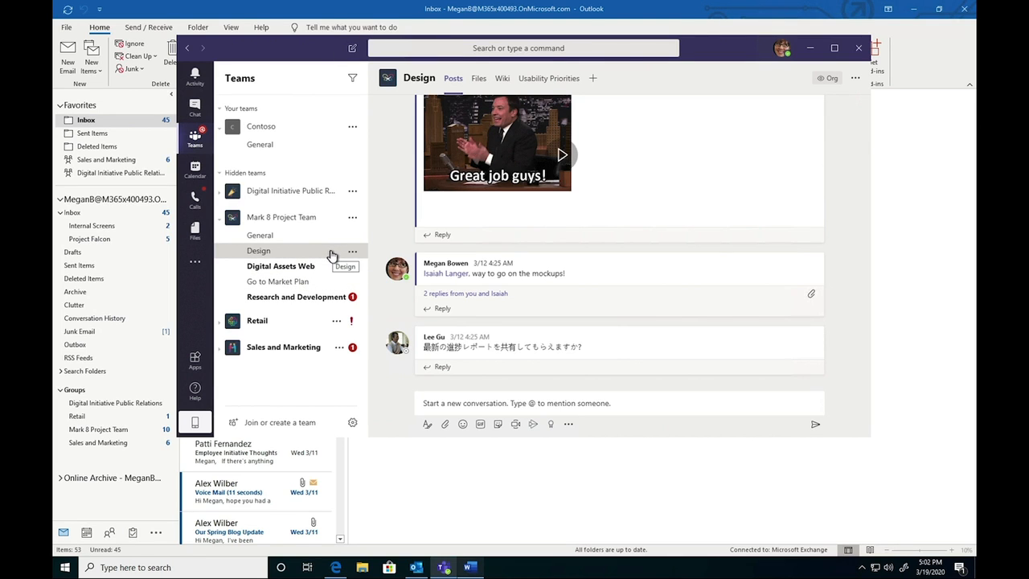
left_click(479, 80)
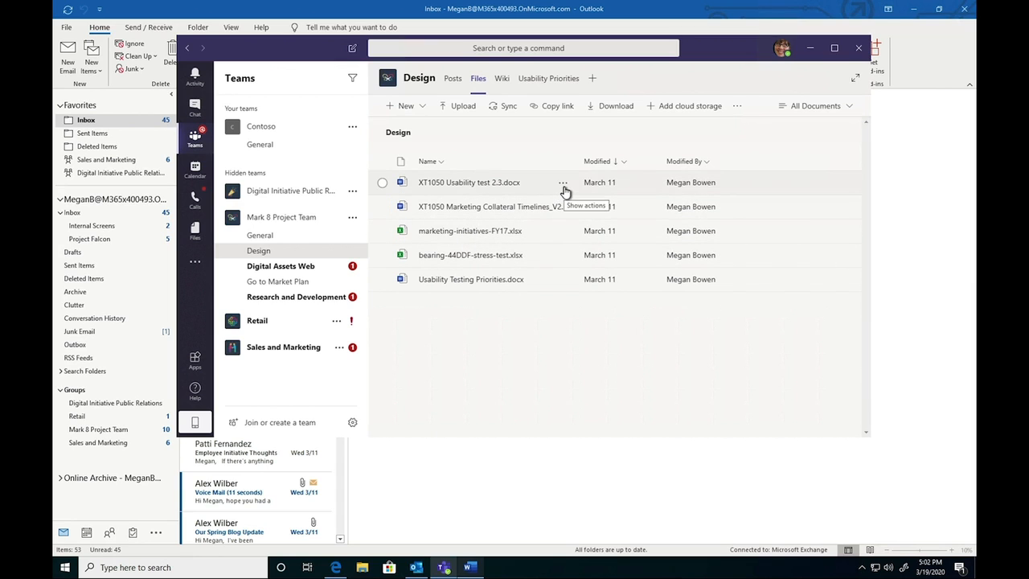
View the open options for XT1050 Usability test 2.3.docx, look through the document in Word and close it.
left_click(563, 188)
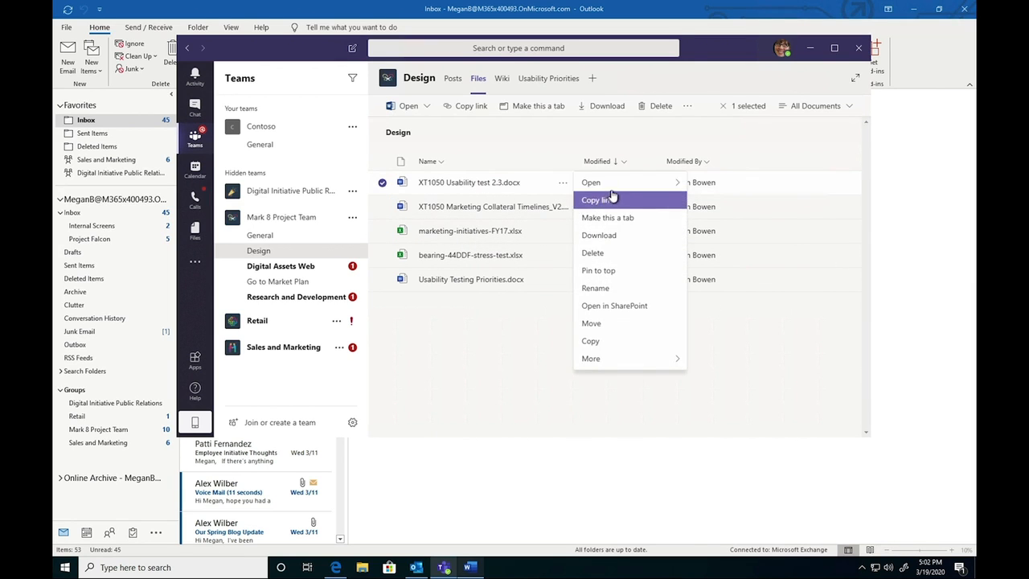
mouse_move(644, 183)
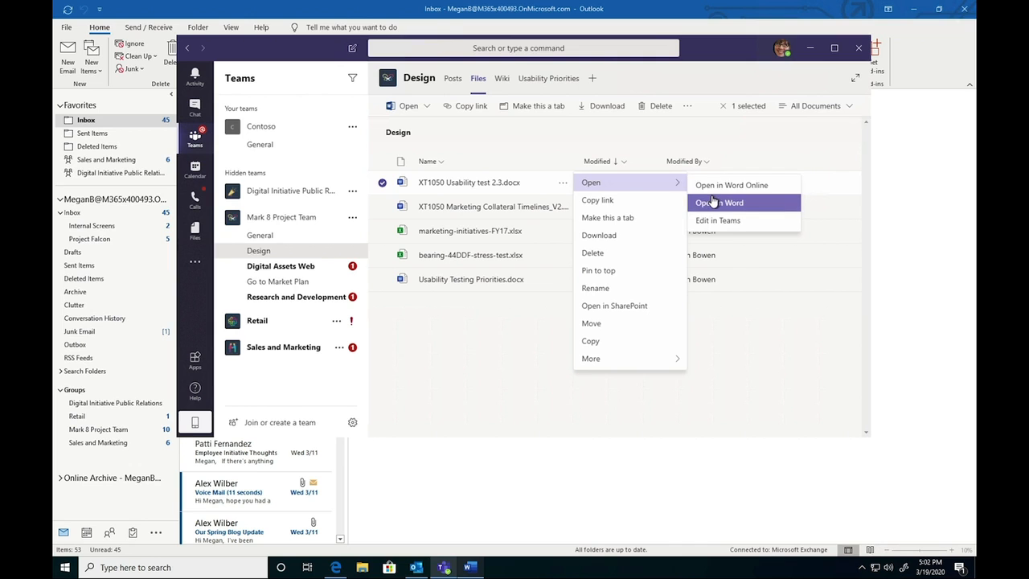
left_click(466, 566)
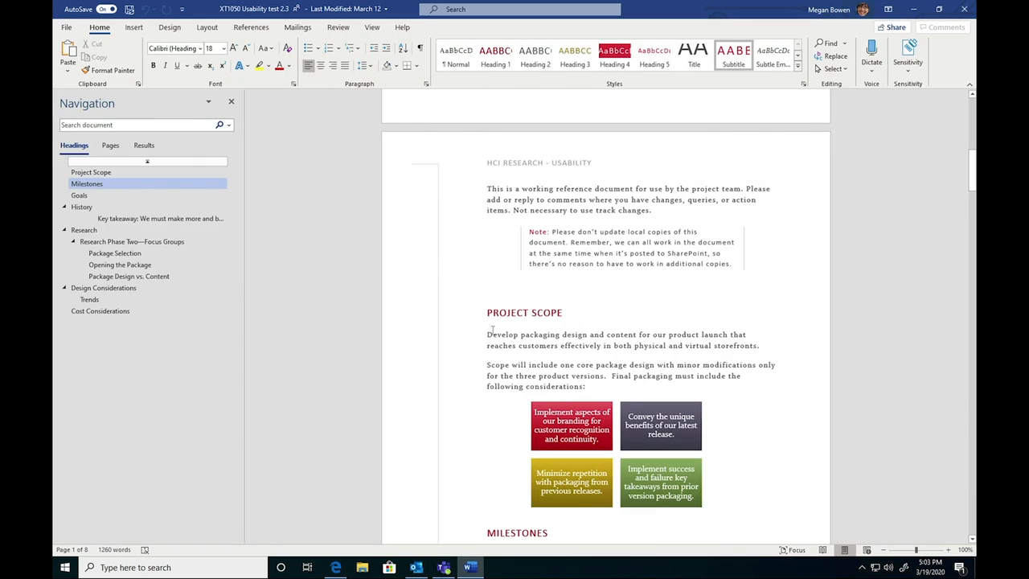
scroll(494, 324, "down", 20)
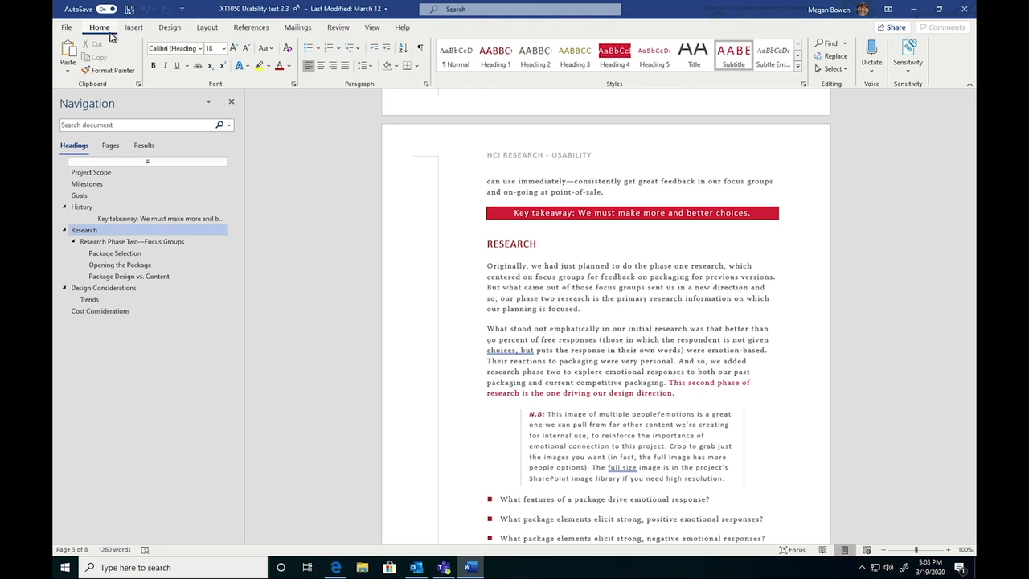
scroll(832, 506, "up", 15)
scroll(832, 506, "up", 20)
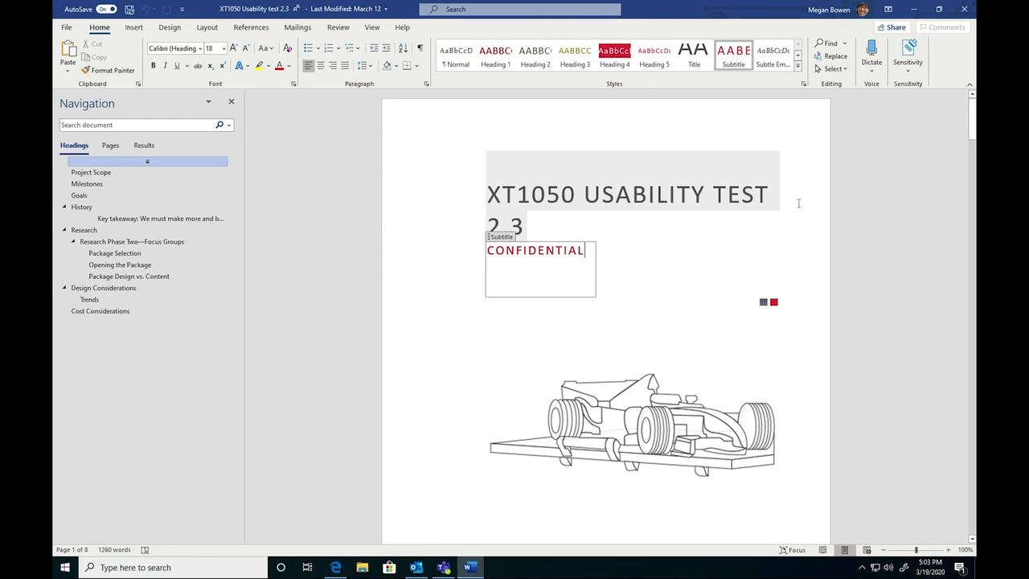
left_click(964, 9)
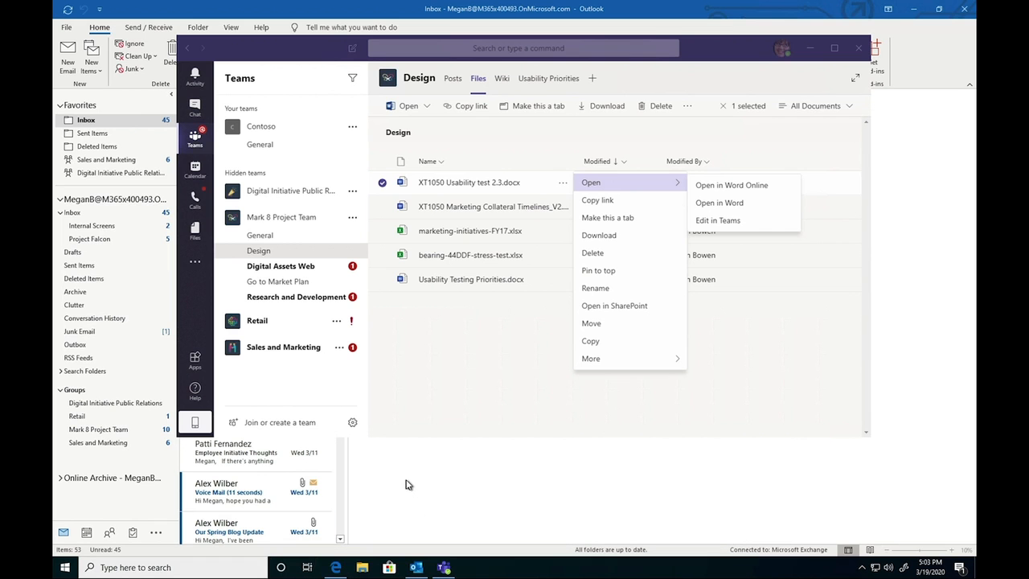
Start an announcement in the General channel of Mark 8 Project Team with the headline "We're working from home".
left_click(304, 204)
left_click(288, 251)
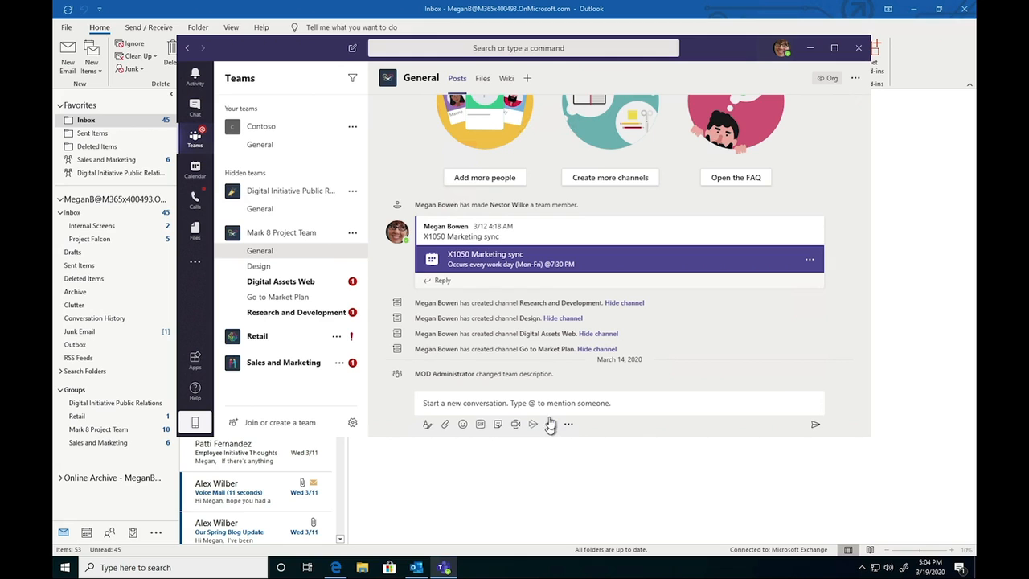
left_click(428, 425)
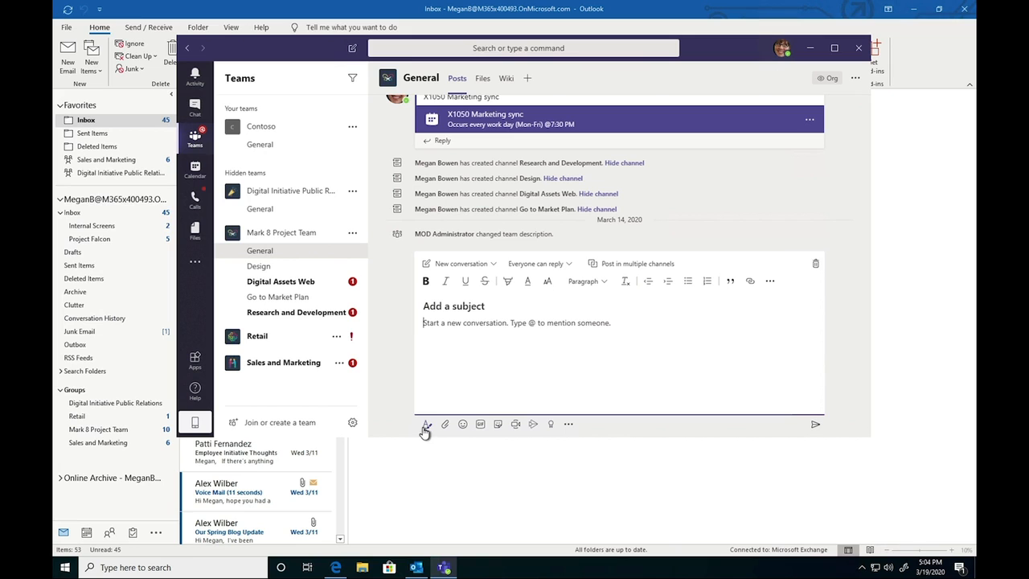
left_click(481, 271)
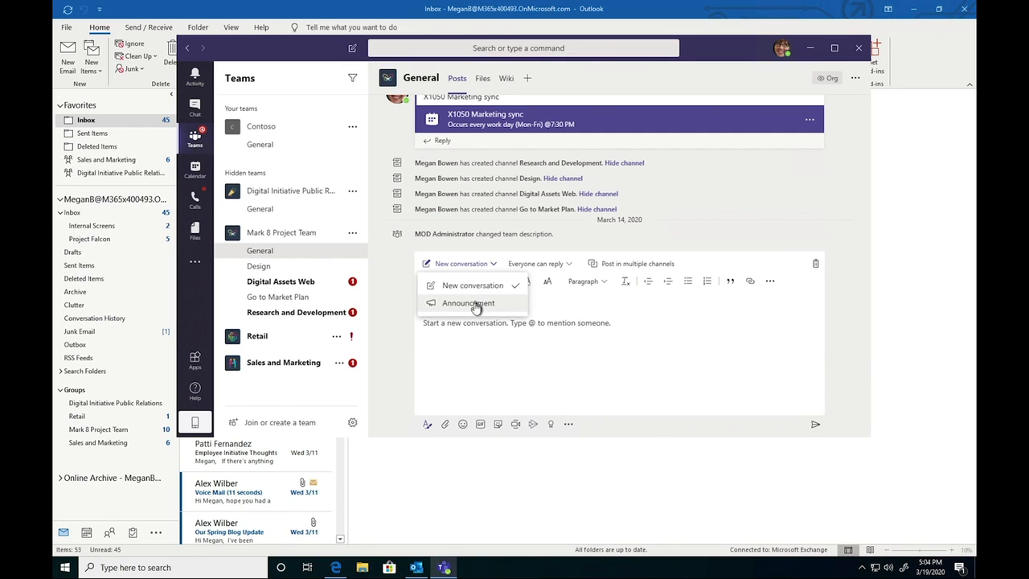
left_click(464, 301)
type("W")
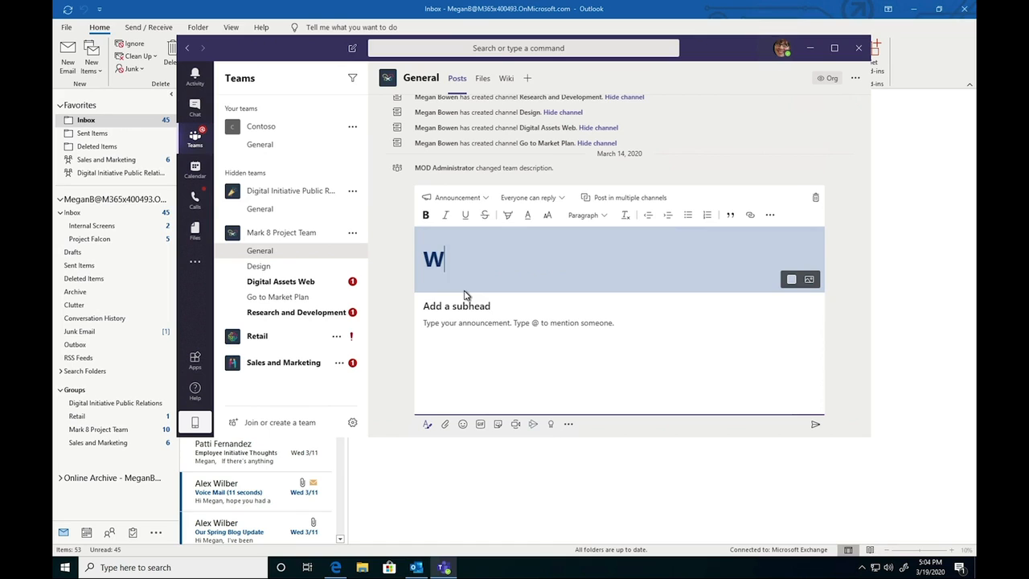
type("e're working f")
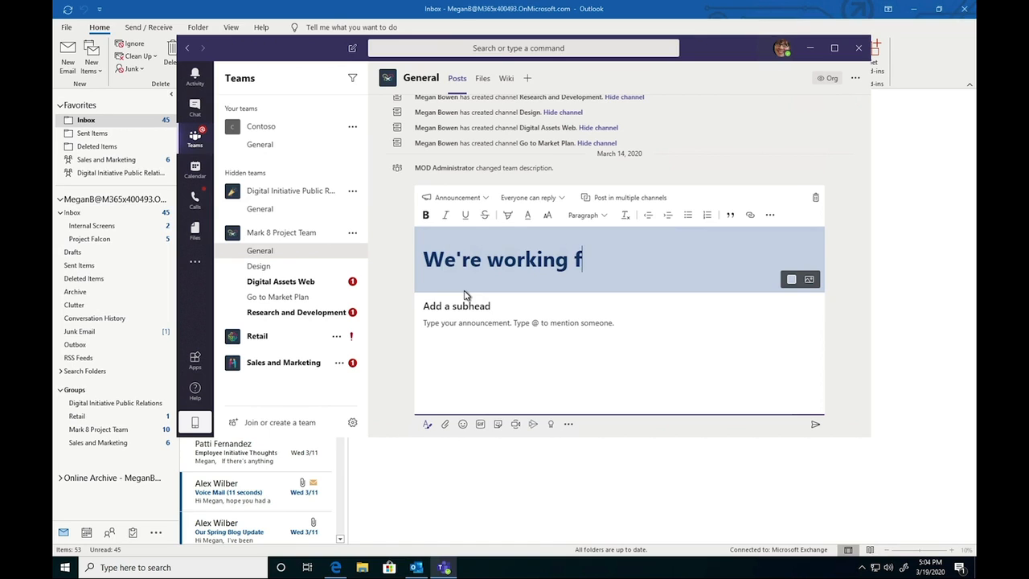
type("rom home")
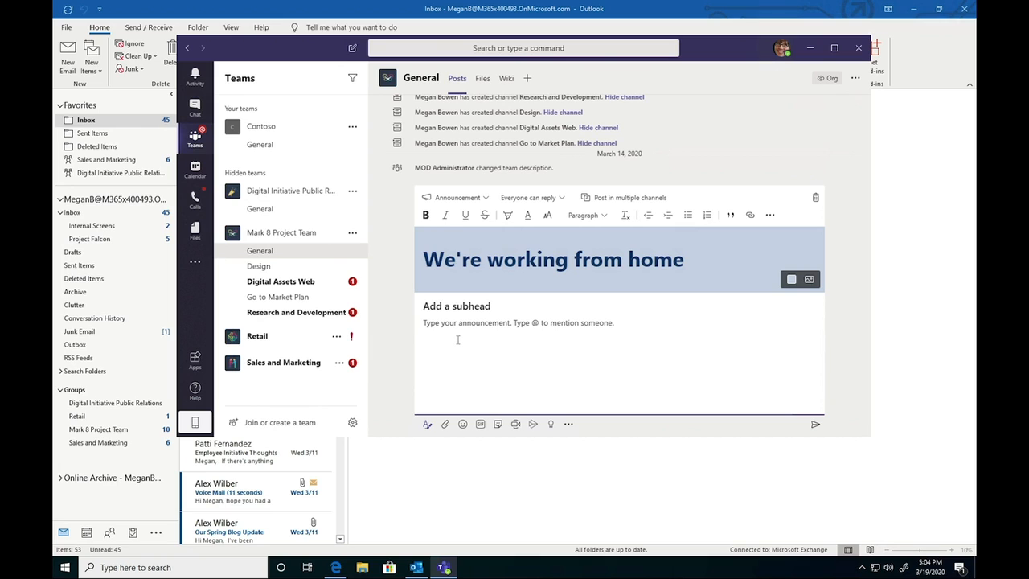
Enter the announcement text "Working from home habits will be shared by HR" and mark the announcement as important.
type("Working from home ")
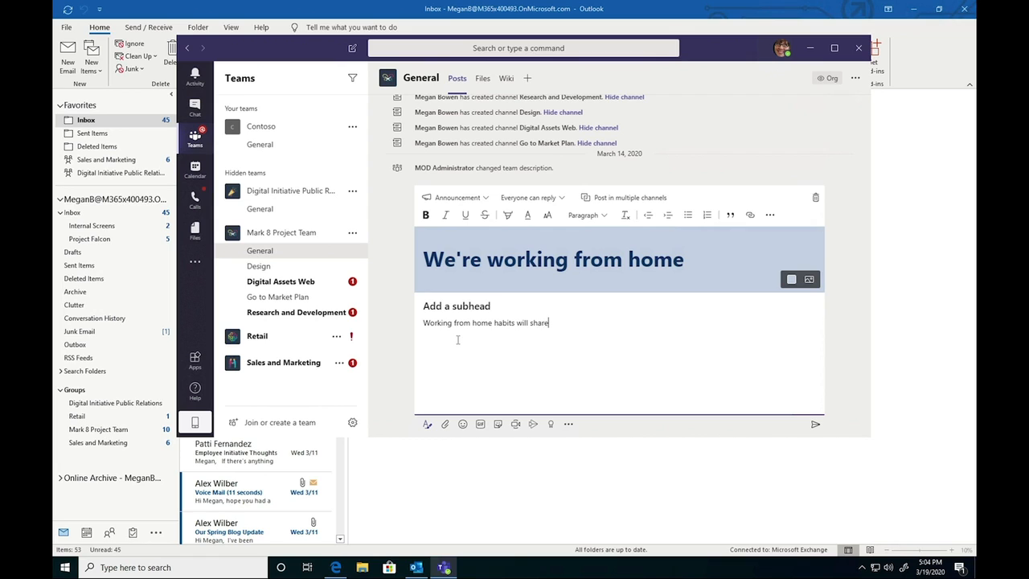
type("habits will be shared by HR")
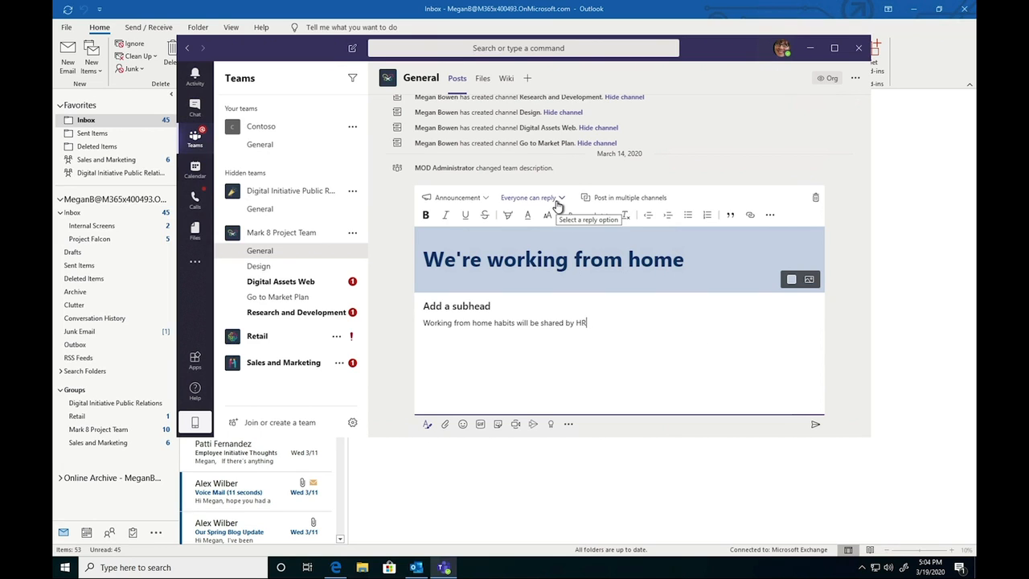
left_click(769, 215)
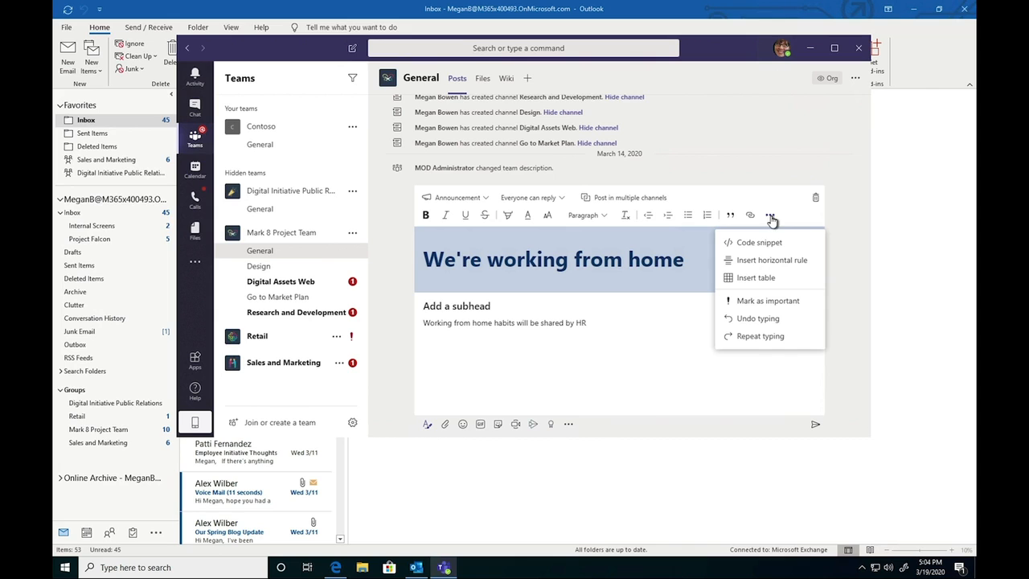
left_click(779, 302)
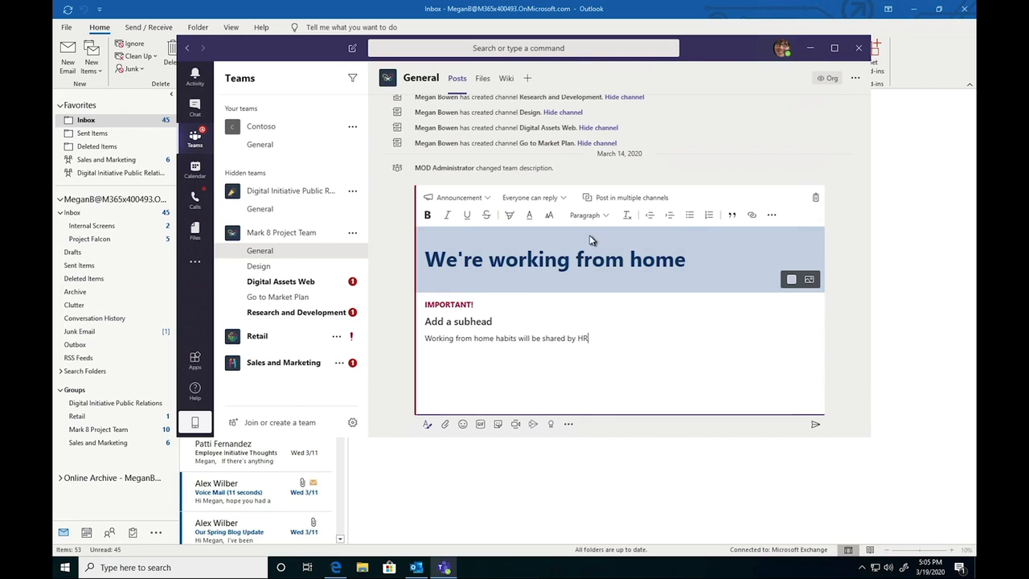
Restrict replies on the announcement to "You and moderators can reply" and post it in the General channel.
left_click(564, 200)
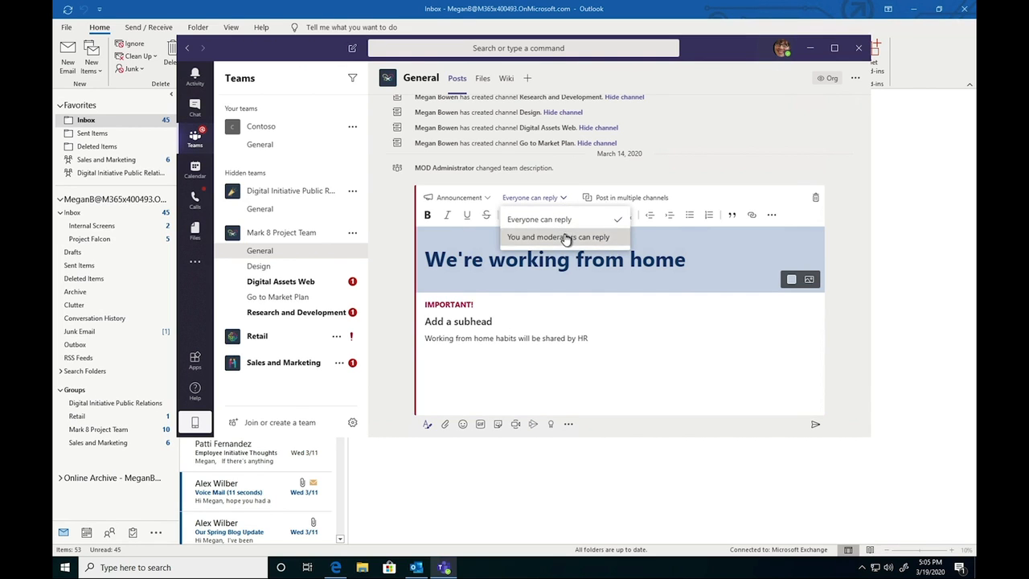
left_click(567, 240)
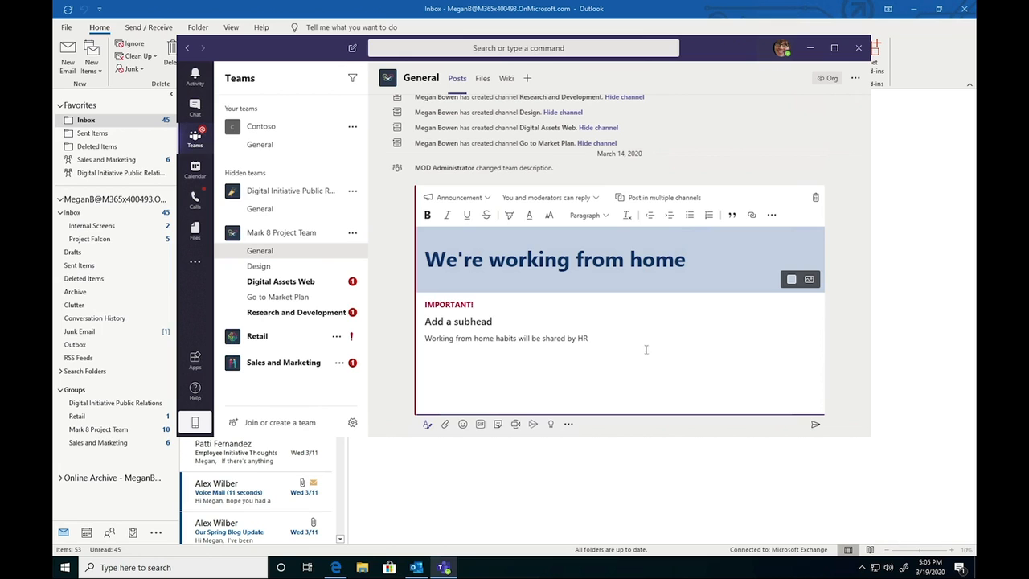
left_click(813, 424)
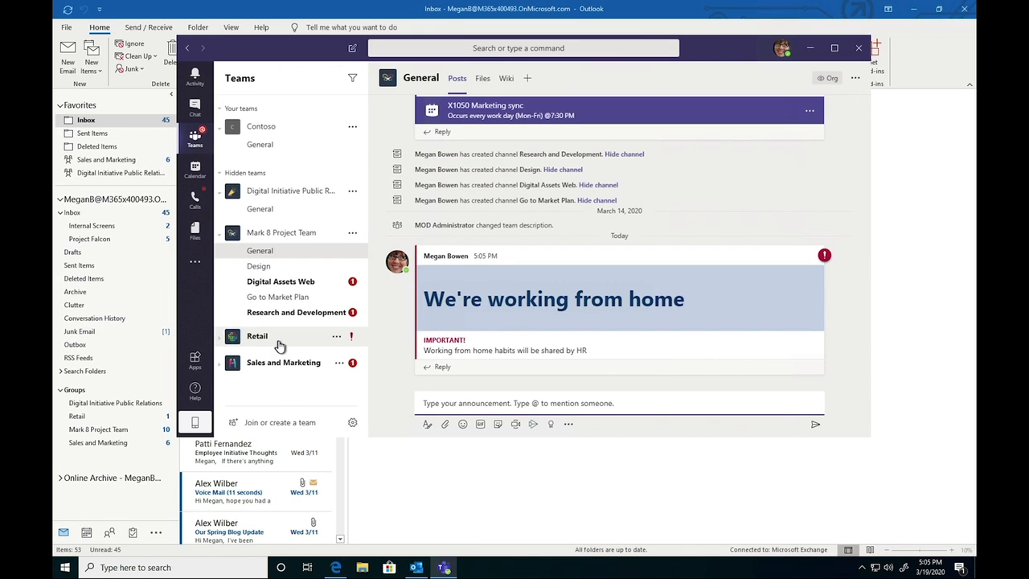
View the options for creating a team or joining one with a code, and return to Contoso's General channel.
left_click(253, 424)
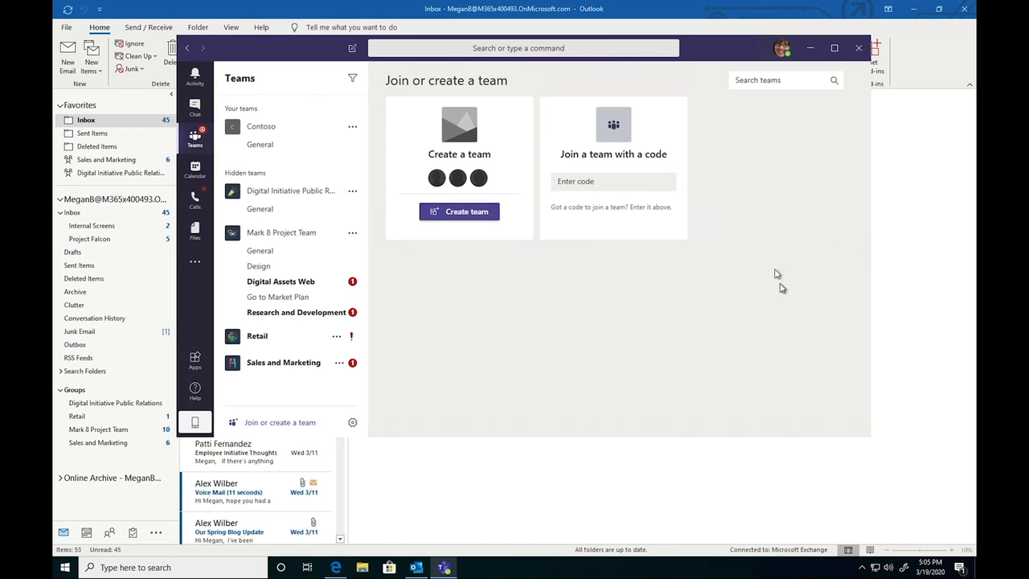
left_click(625, 186)
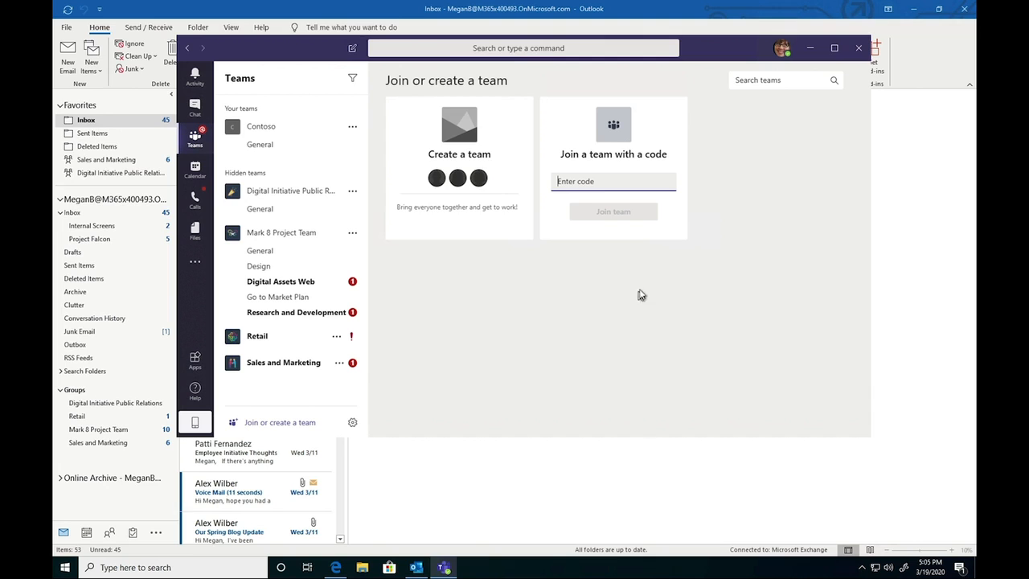
left_click(289, 143)
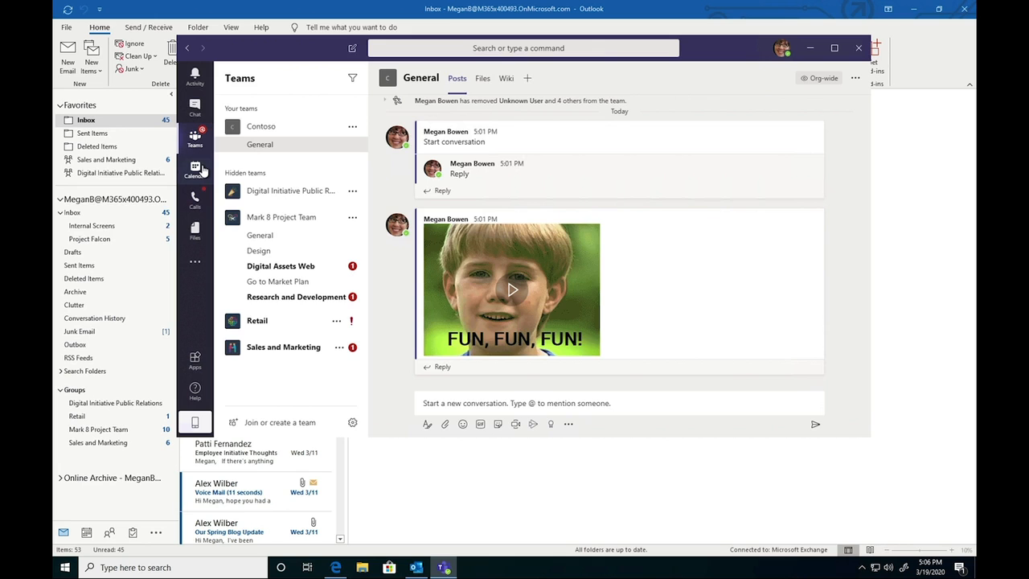
Compare the Teams work week calendar with the month calendar in Outlook, and look through the week's meetings in Teams.
left_click(203, 169)
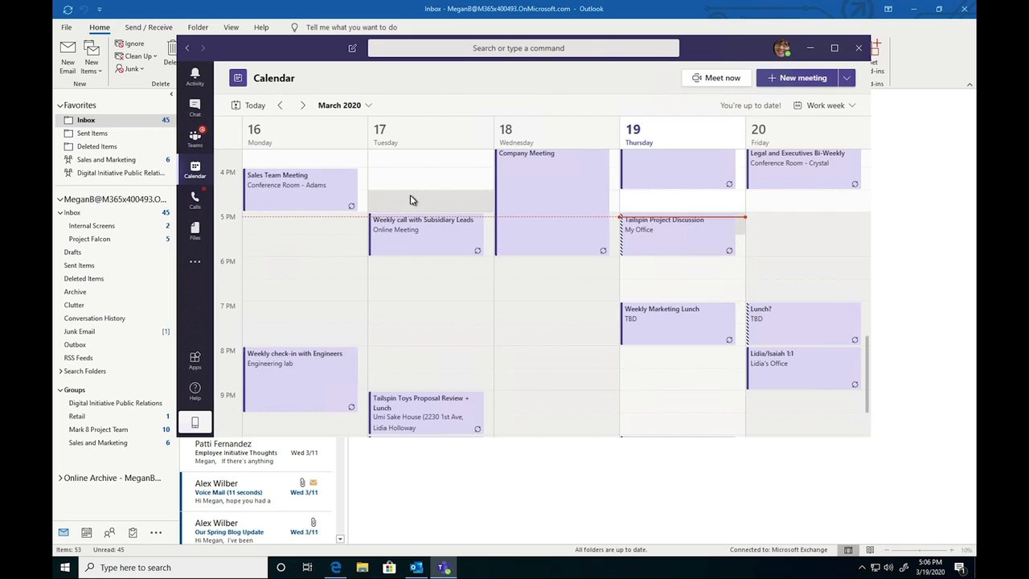
left_click(82, 543)
left_click(85, 534)
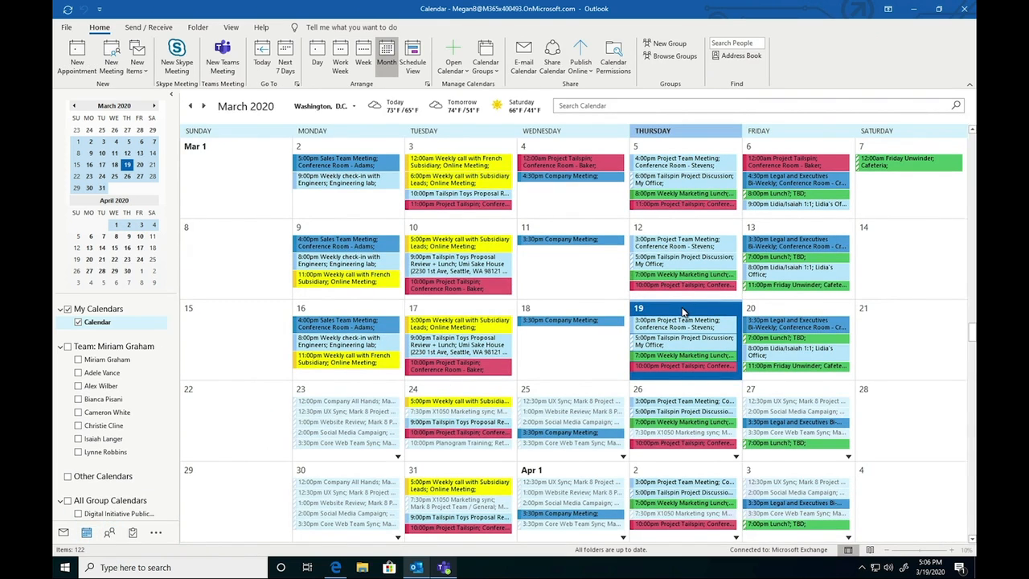
key("super")
left_click(443, 567)
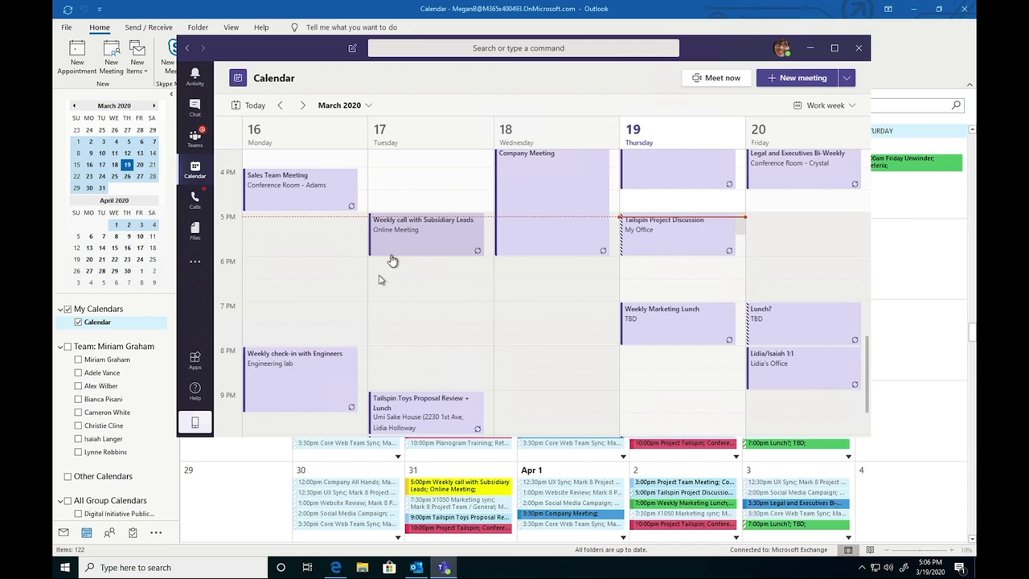
scroll(483, 322, "down", 2)
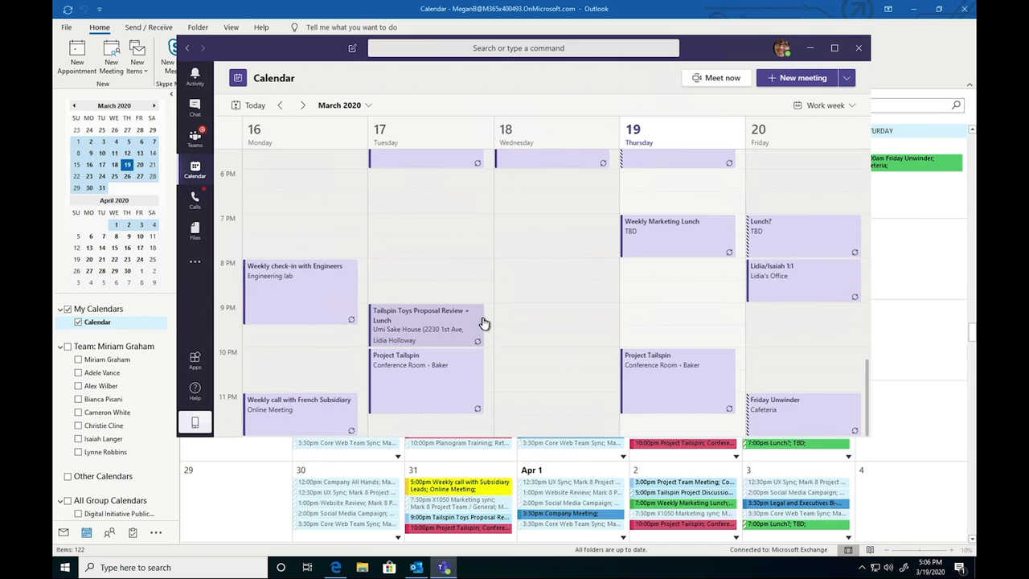
scroll(482, 323, "up", 2)
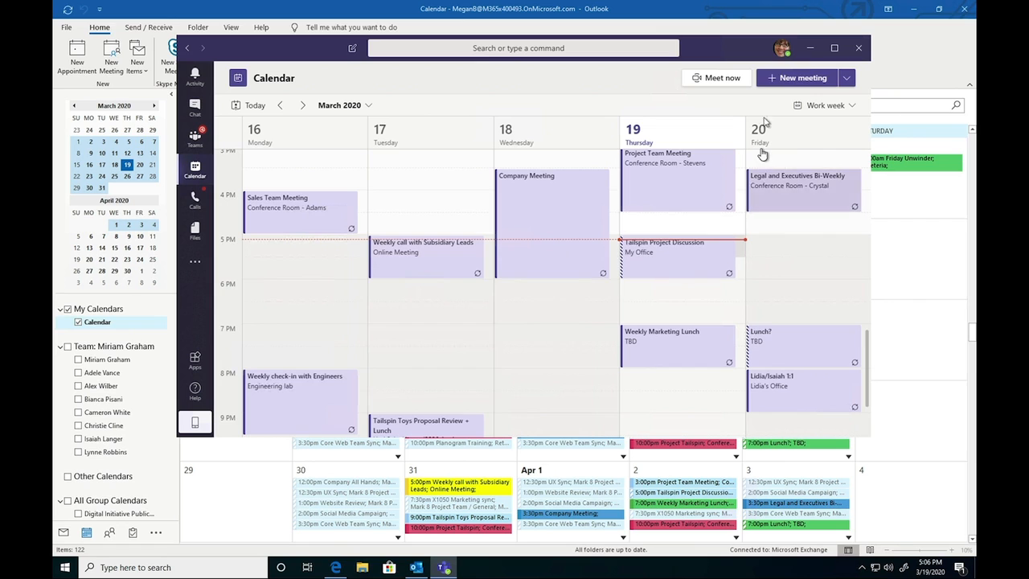
Start a new meeting titled "HR Brief" and add a colleague from the directory as required attendee.
left_click(774, 78)
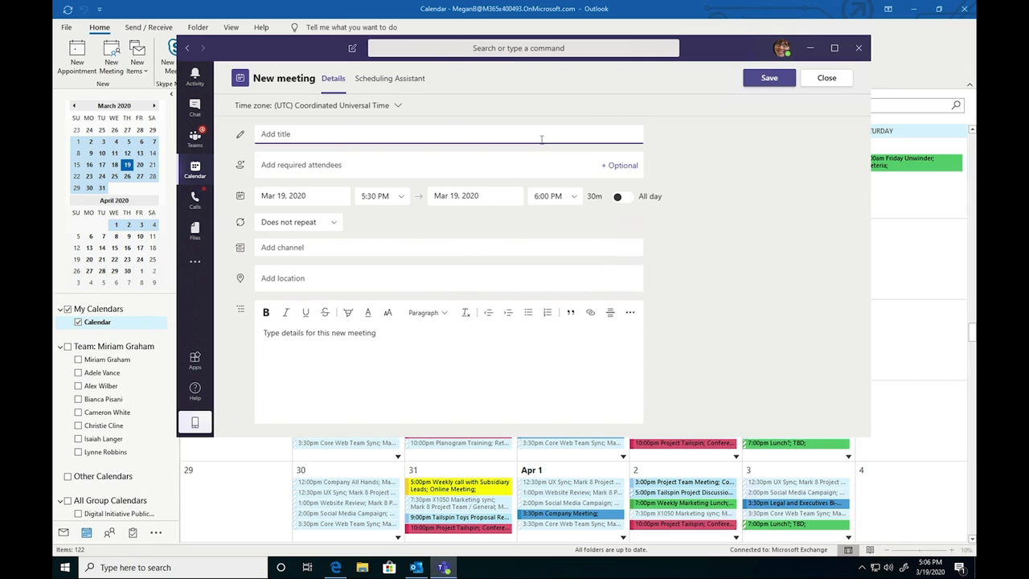
type("HR Brief")
left_click(529, 157)
type("isai")
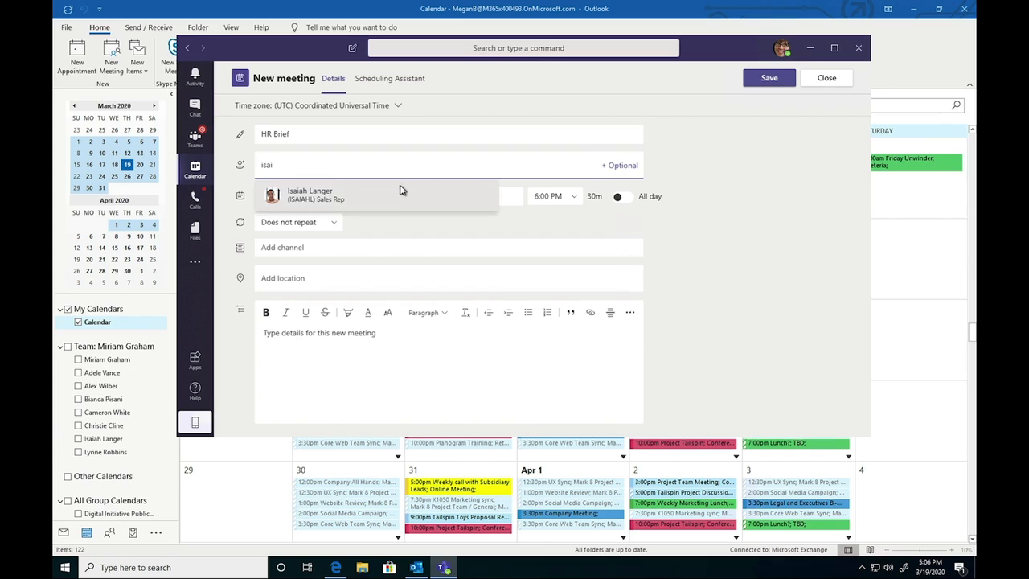
left_click(402, 189)
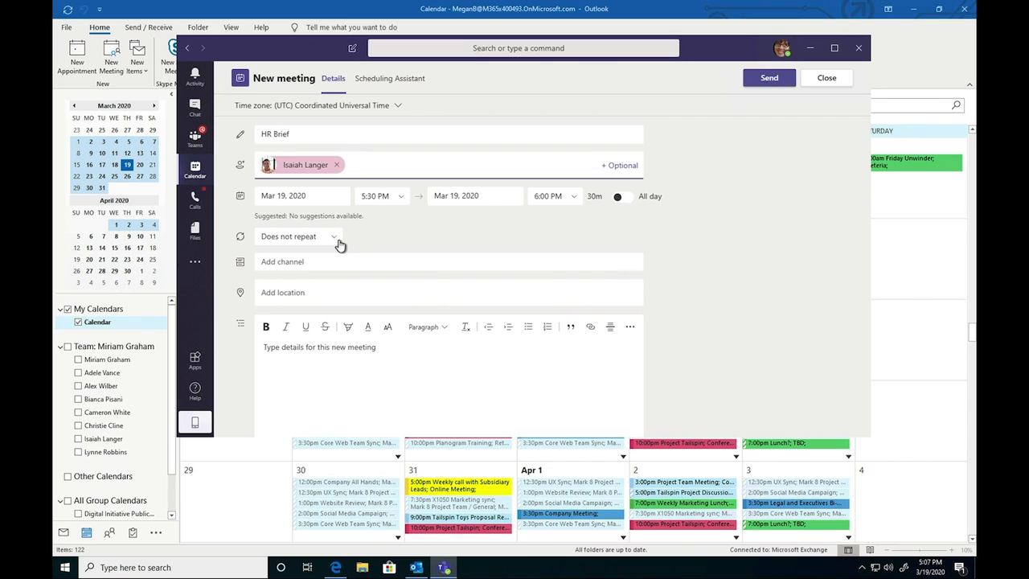
Check the available channels without adding one, enter the meeting details "What we're going to talk about..." and send the invitation.
left_click(326, 261)
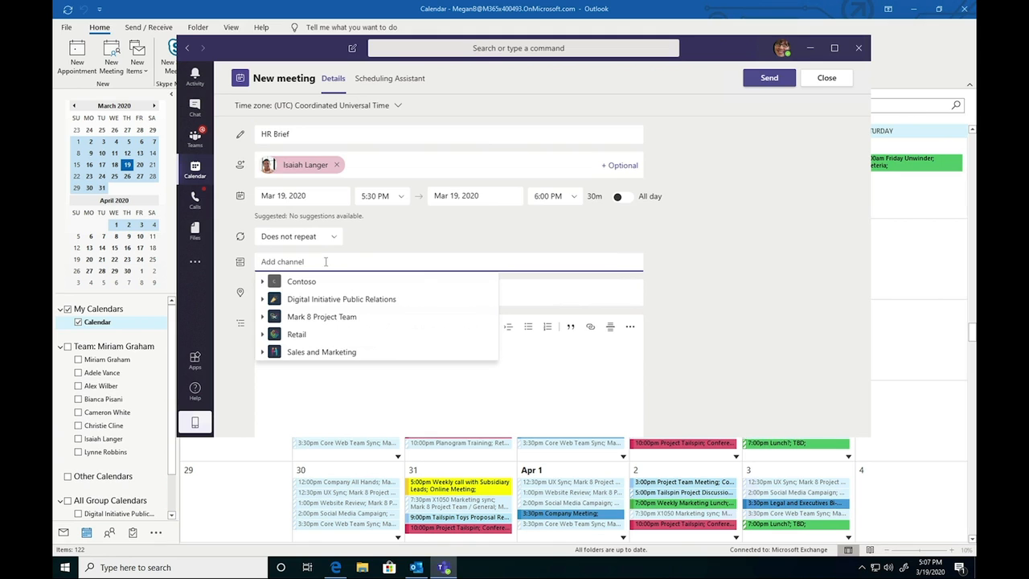
left_click(804, 267)
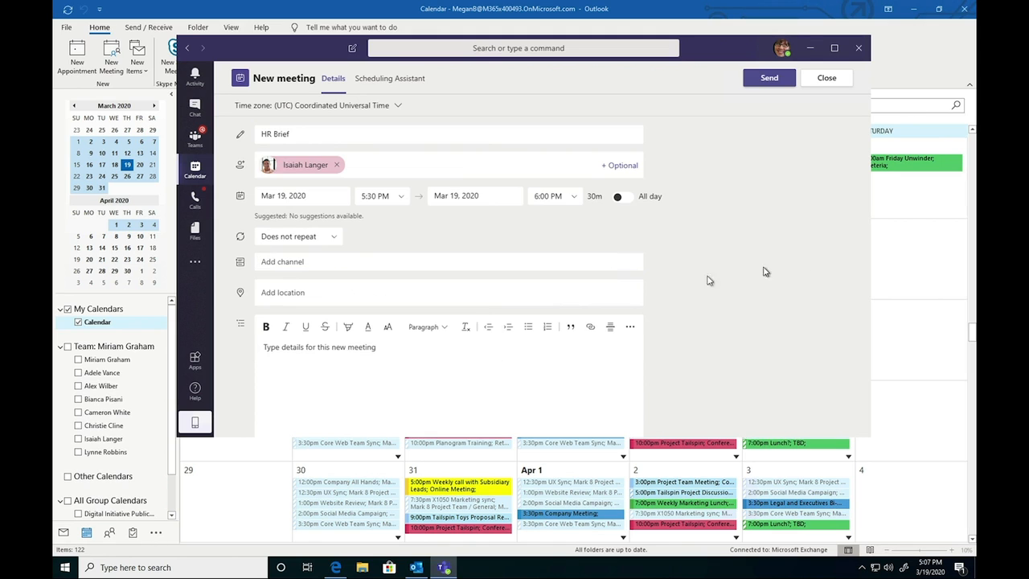
left_click(480, 347)
type("What we're going to talk about...")
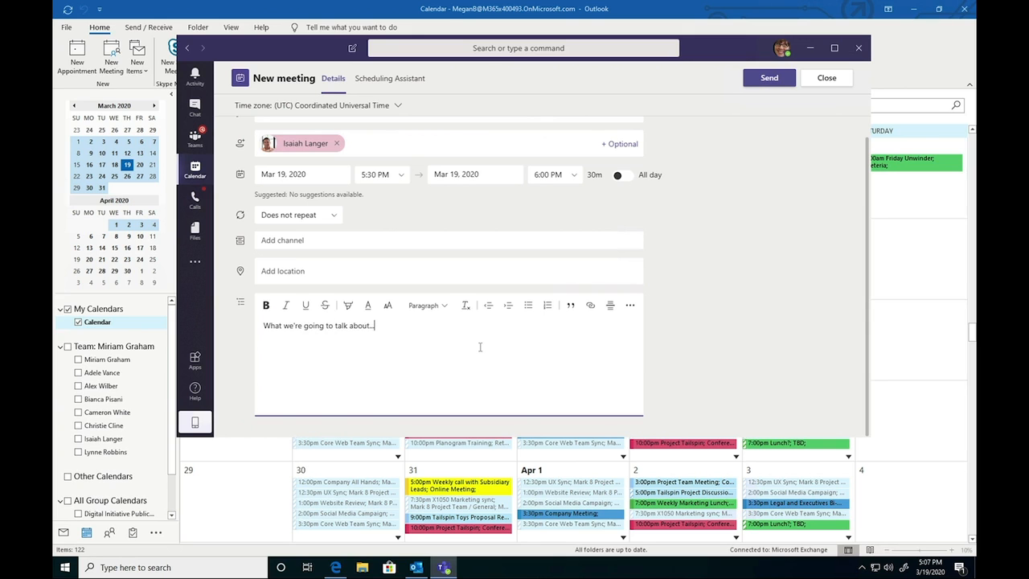
scroll(638, 264, "up", 1)
left_click(779, 83)
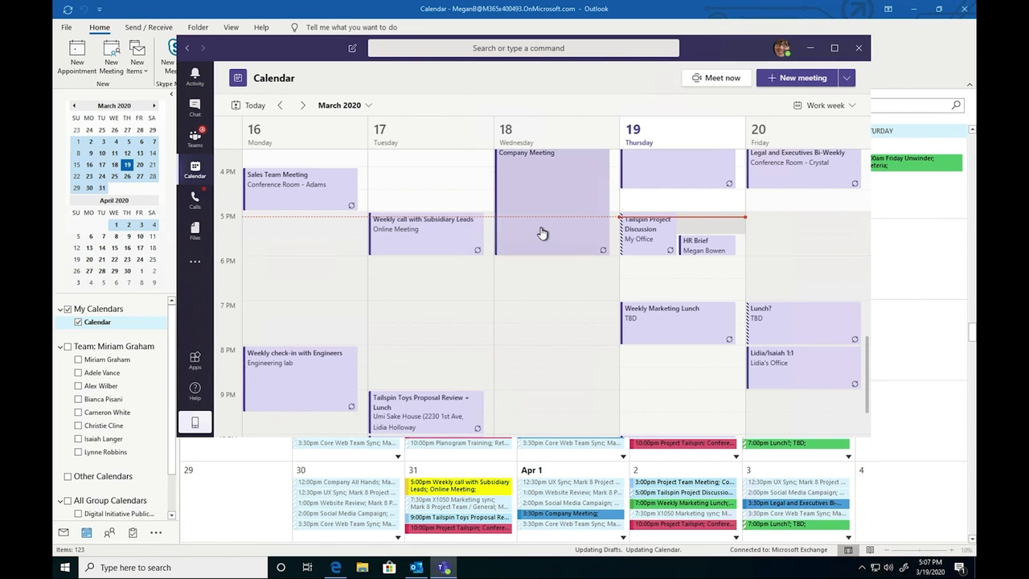
Open the HR Brief meeting on Thursday, March 19 in the calendar and join it.
scroll(543, 235, "up", 4)
scroll(542, 234, "down", 4)
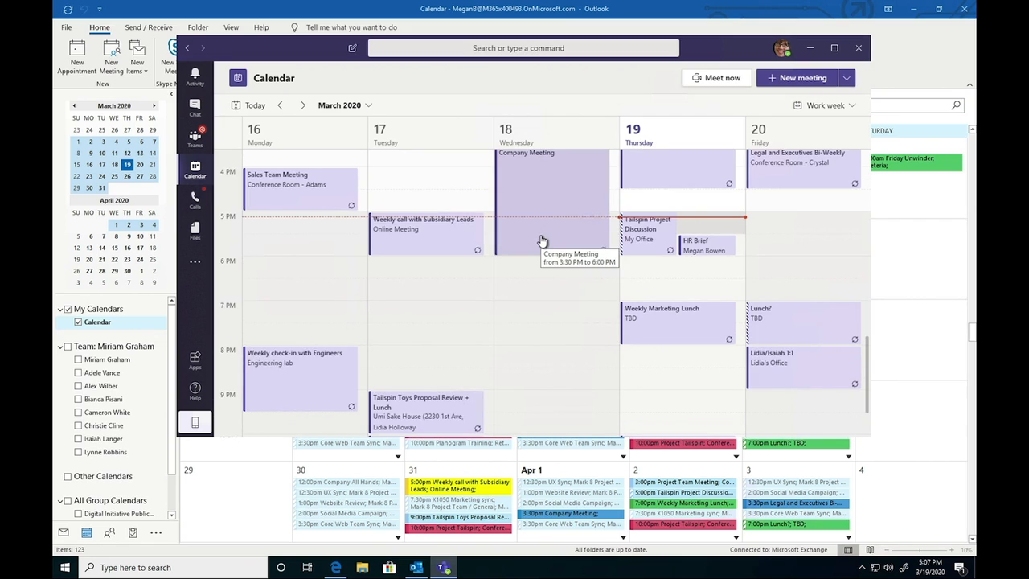
left_click(685, 249)
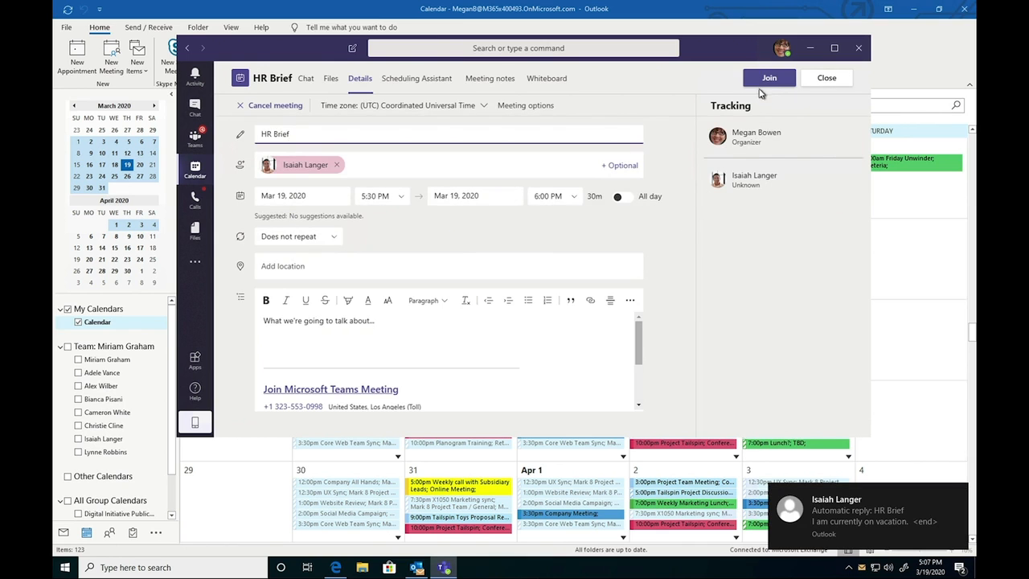
left_click(769, 78)
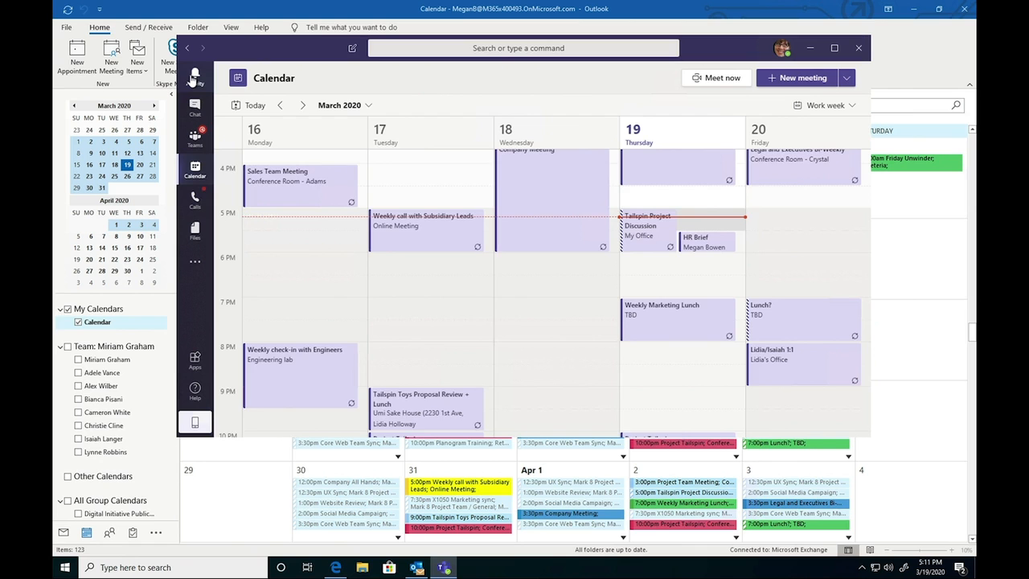
Review the activity feed, opening a reaction, a mention in the Design channel and the most recent reply in Monthly Reports.
left_click(194, 77)
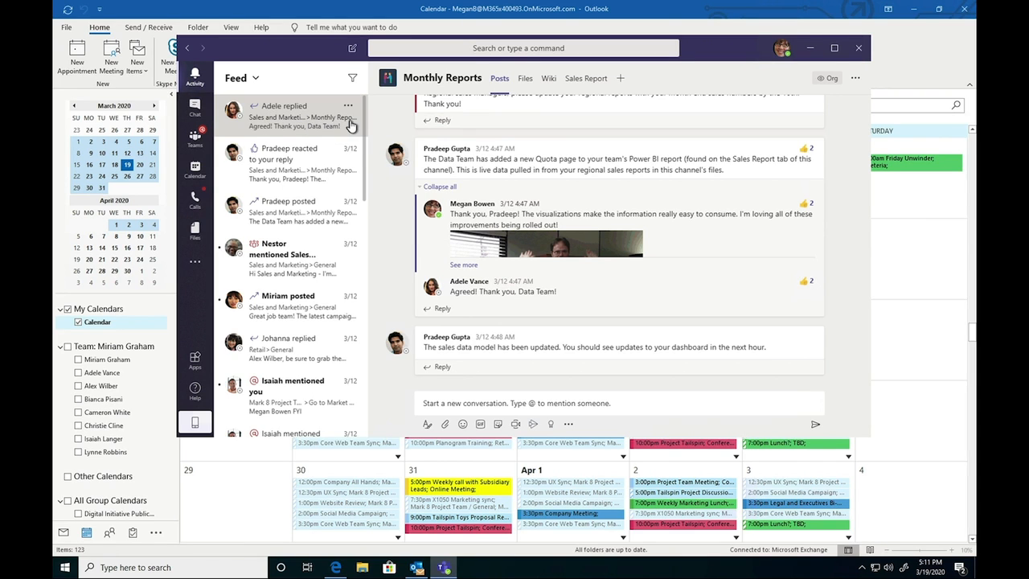
left_click(302, 184)
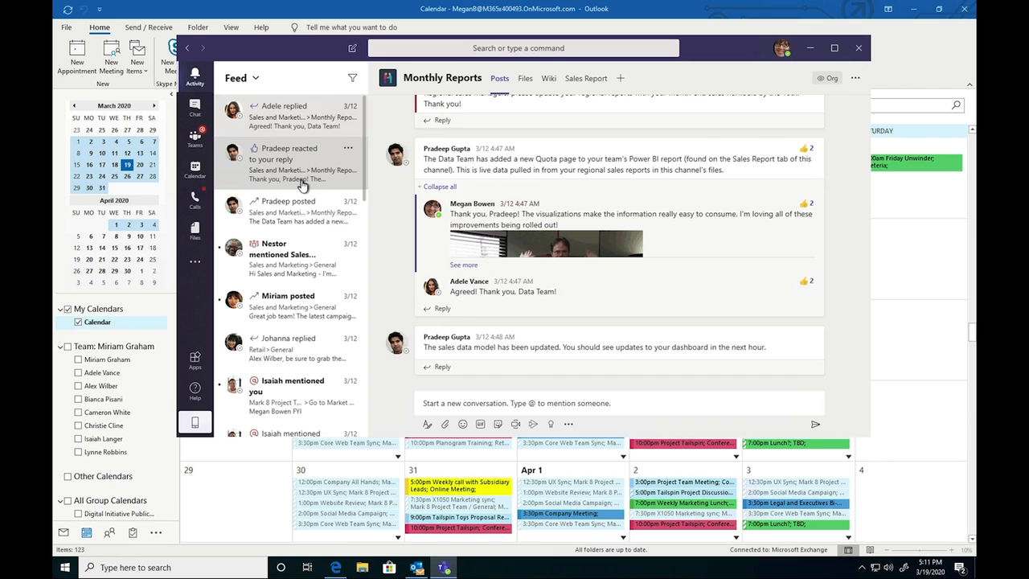
scroll(301, 185, "down", 8)
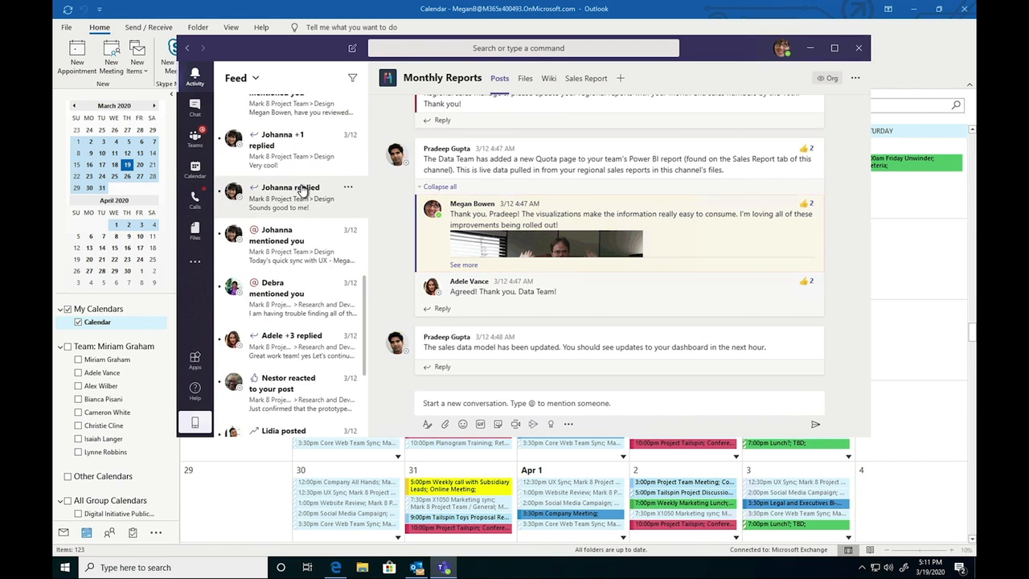
scroll(304, 193, "up", 4)
left_click(305, 201)
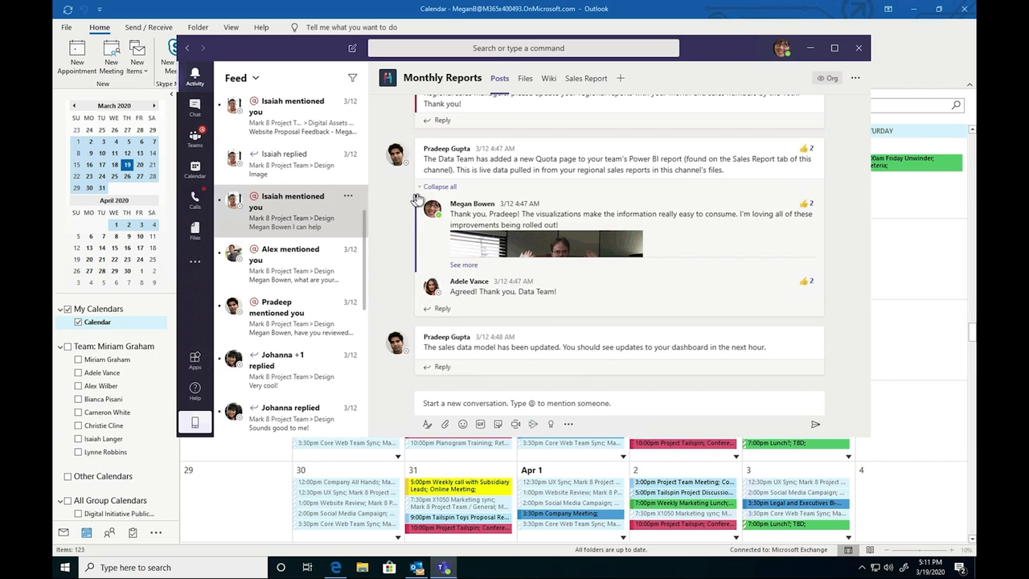
scroll(302, 229, "down", 5)
scroll(302, 229, "down", 1)
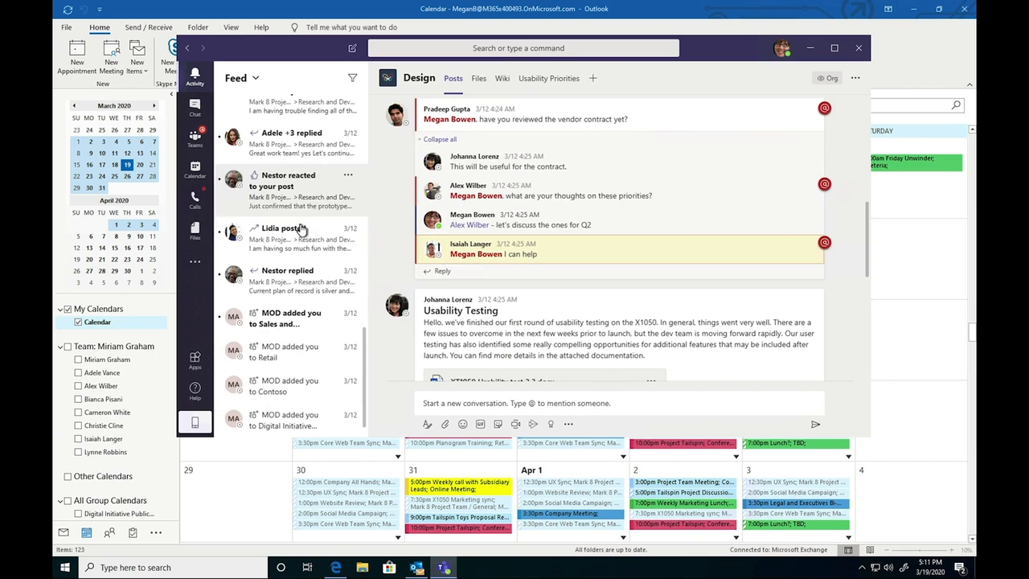
scroll(301, 229, "up", 5)
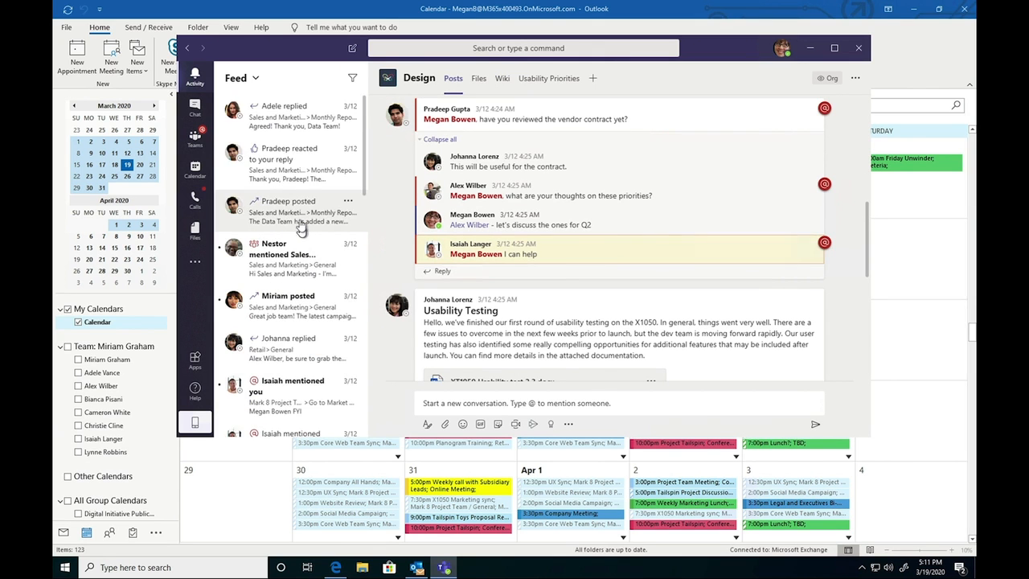
left_click(288, 128)
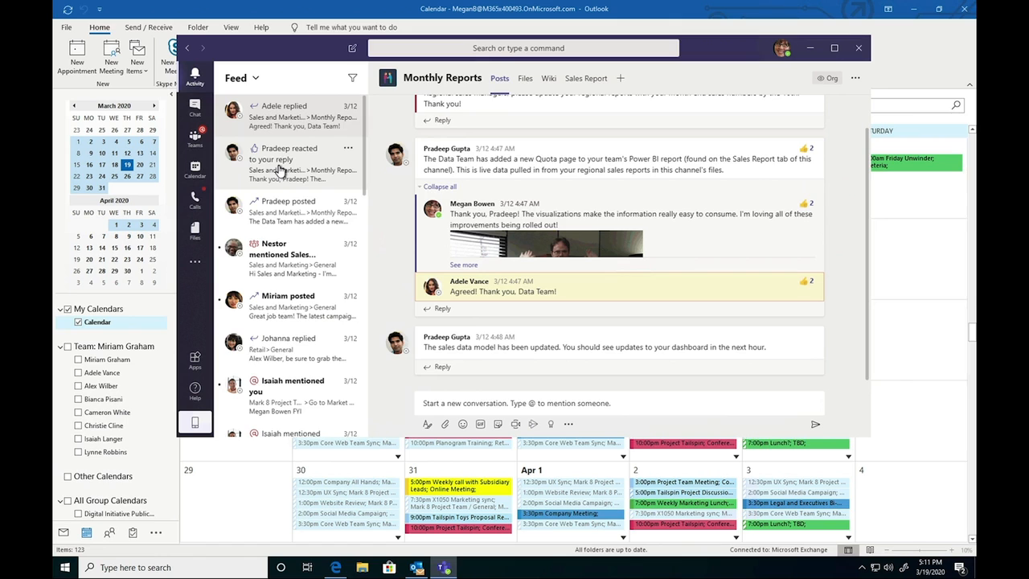
Look through the stickers, GIFs and emojis available for a new post in Mark 8 Project Team's General channel.
left_click(670, 396)
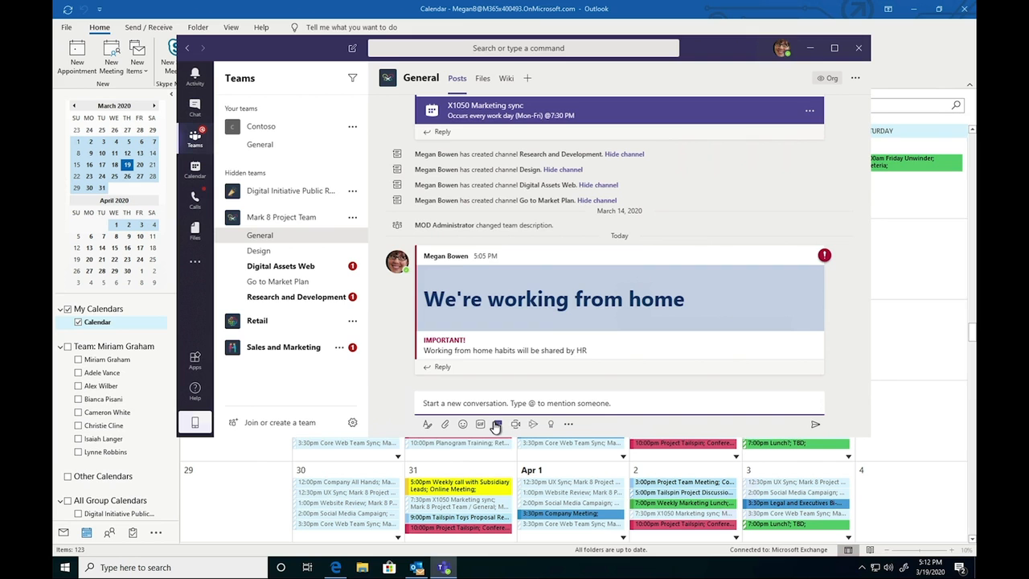
left_click(497, 424)
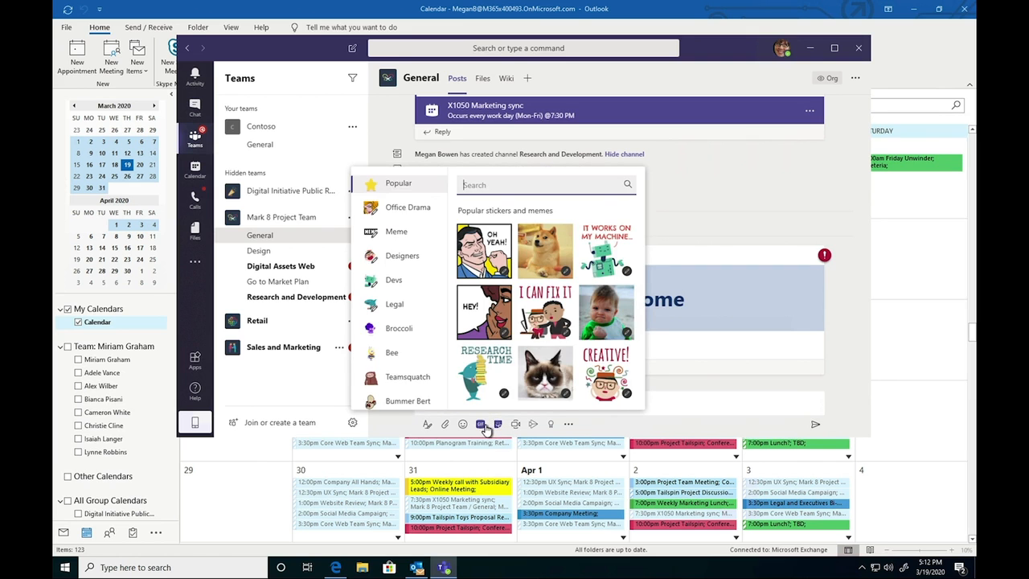
left_click(482, 426)
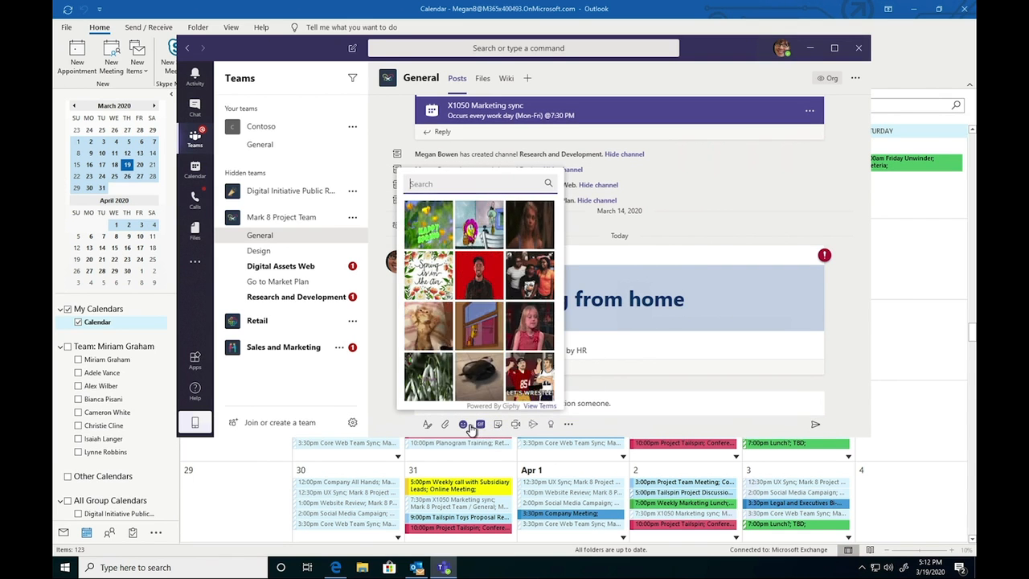
left_click(465, 425)
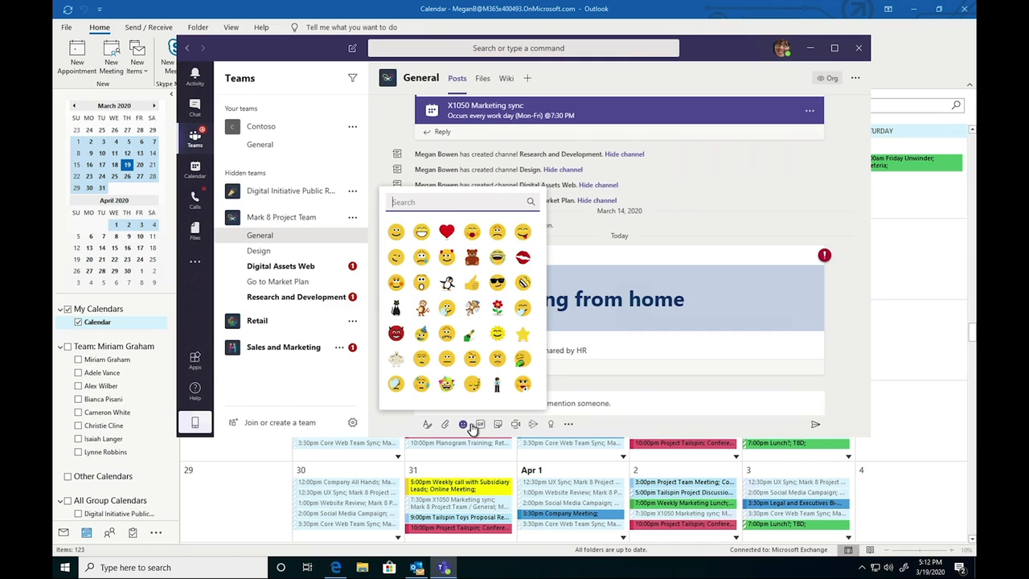
left_click(463, 425)
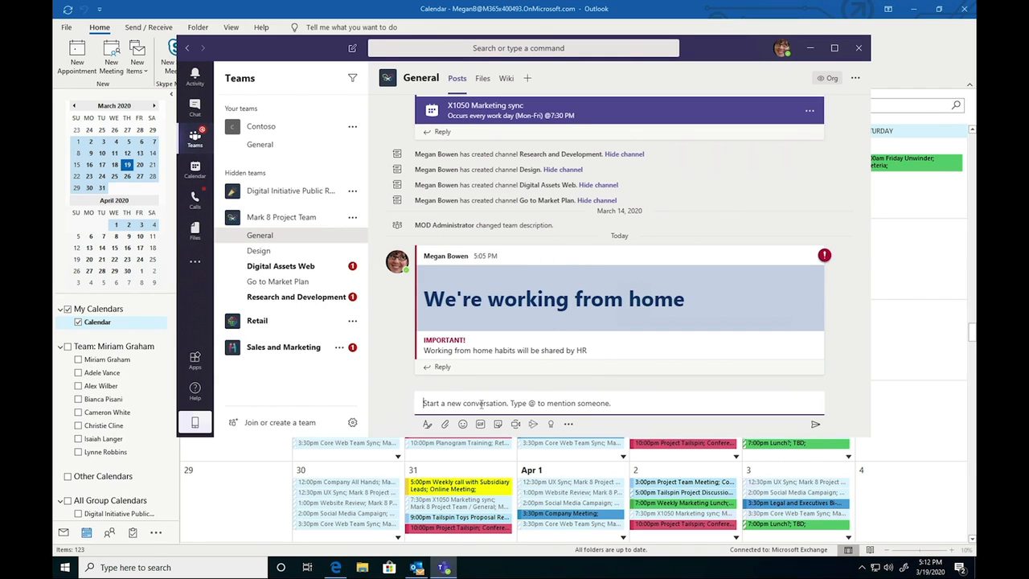
Search the GIFs for "fun" and post the pig GIF in the General channel of Mark 8 Project Team.
left_click(480, 425)
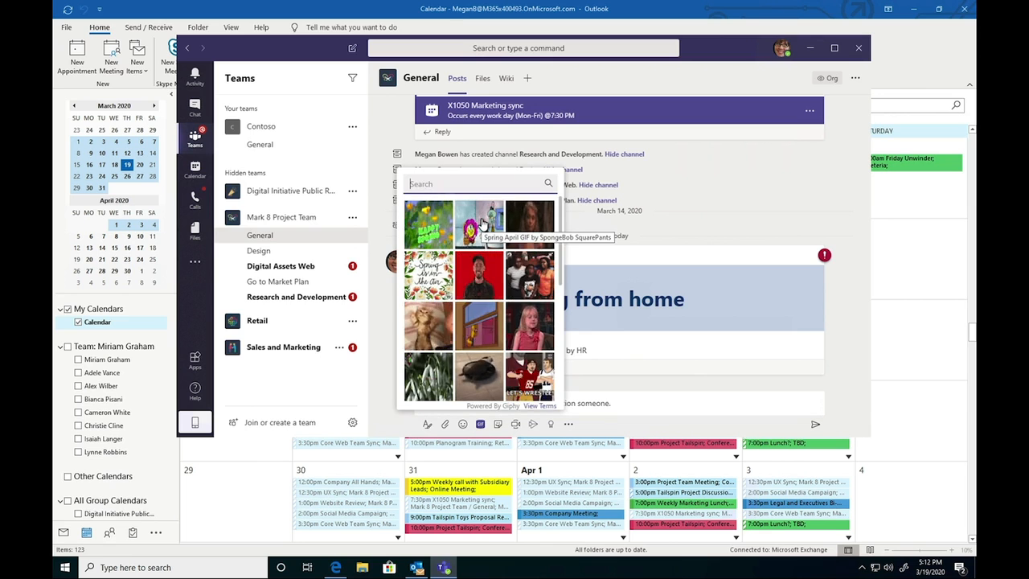
type("fun")
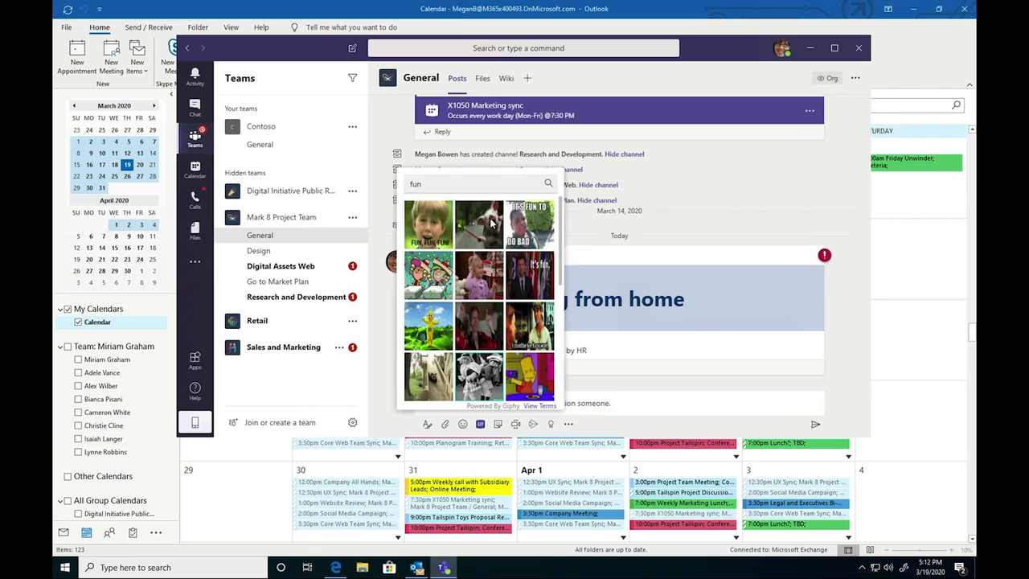
left_click(492, 224)
key("Return")
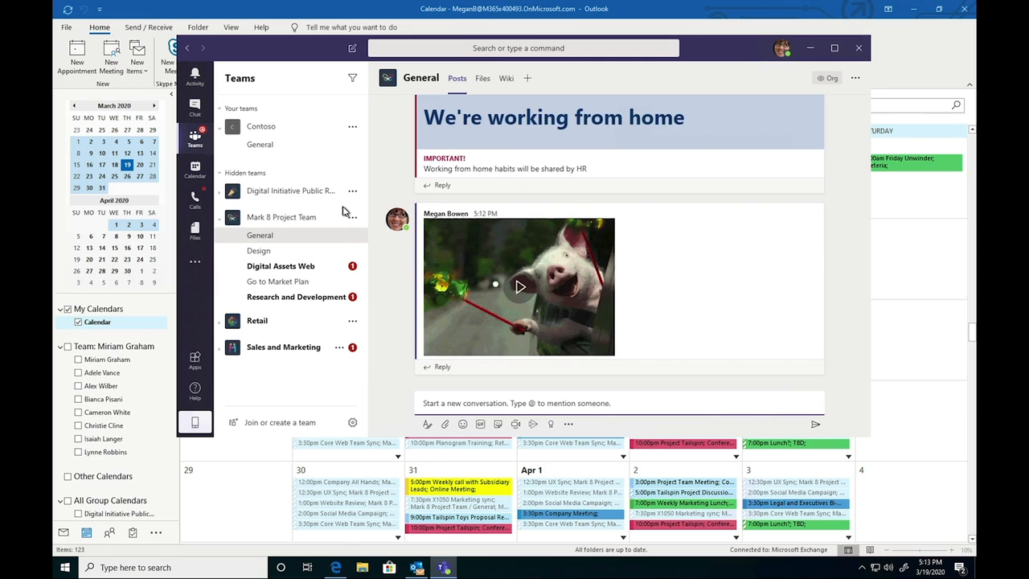
mouse_move(389, 224)
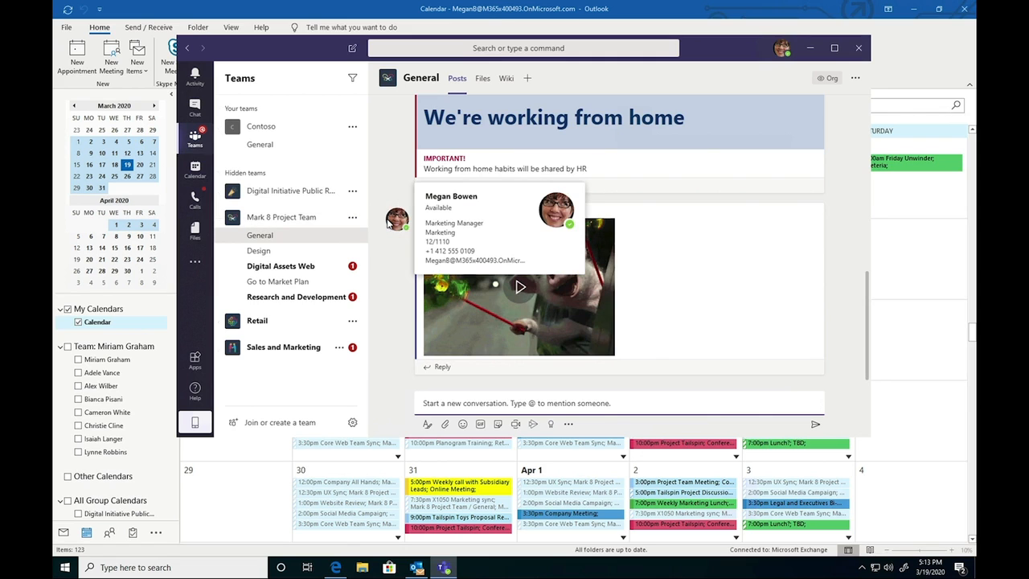